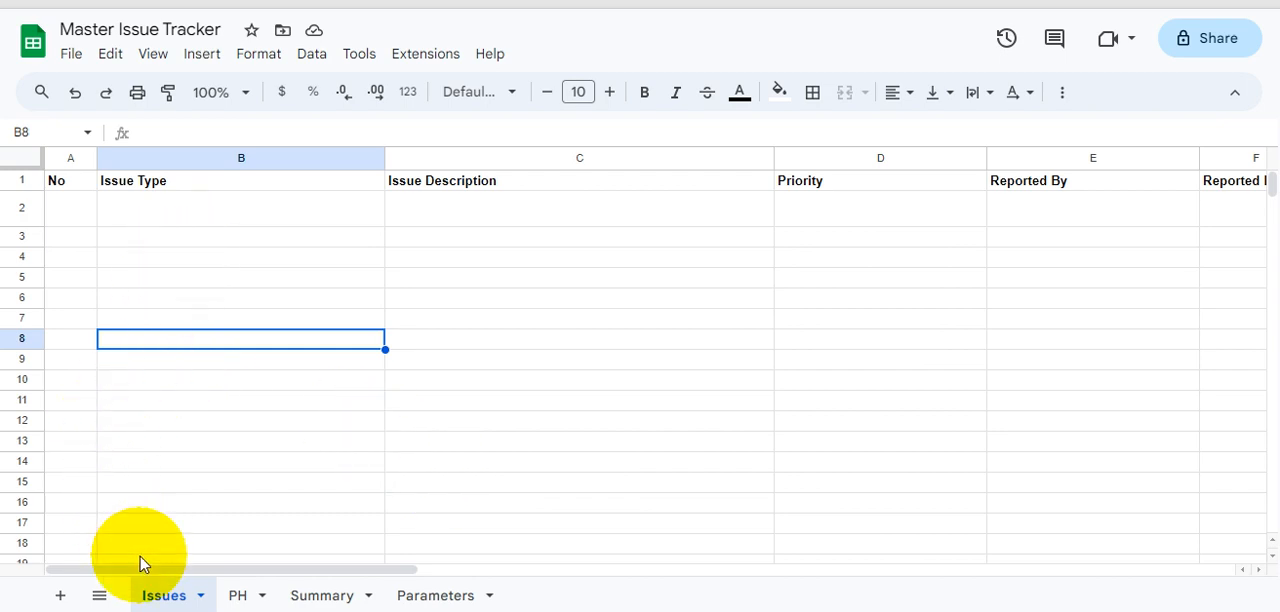
- Review the No, Issue Type and Issue Description columns at the start of the Issues sheet
left_click(66, 198)
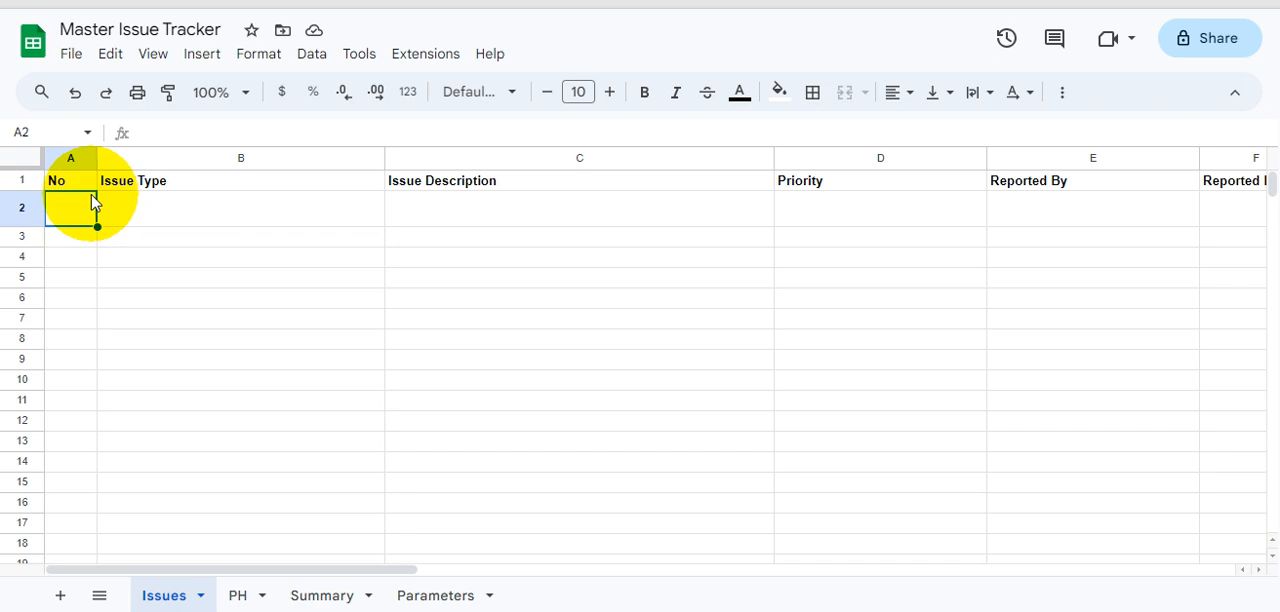
left_click(56, 186)
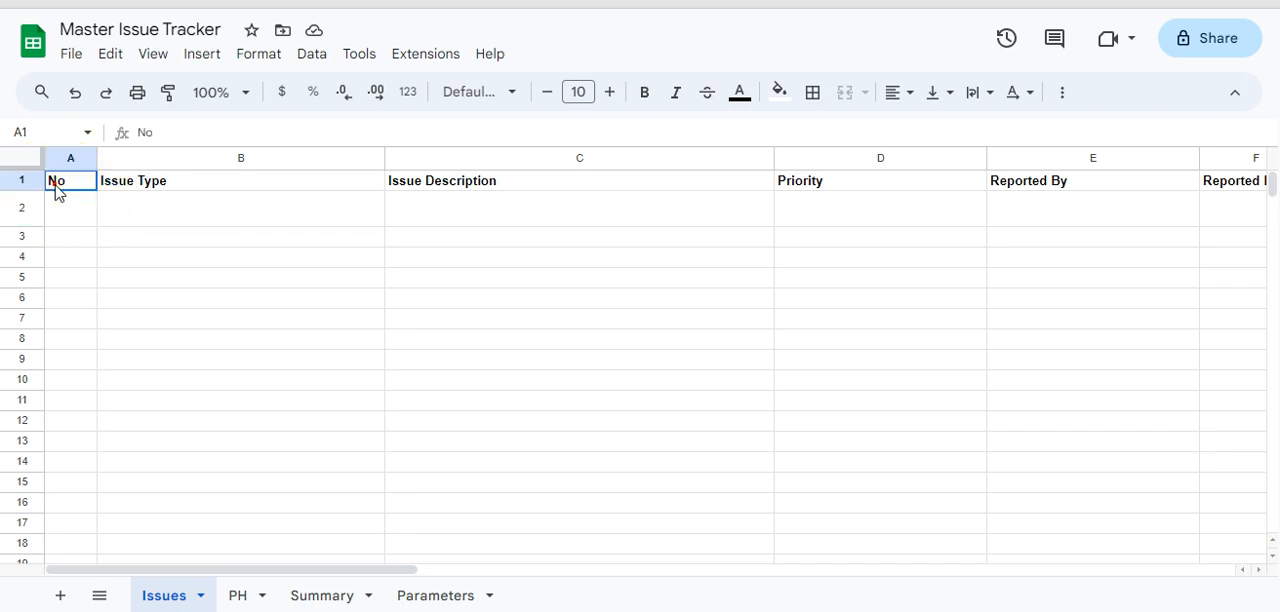
left_click(56, 186)
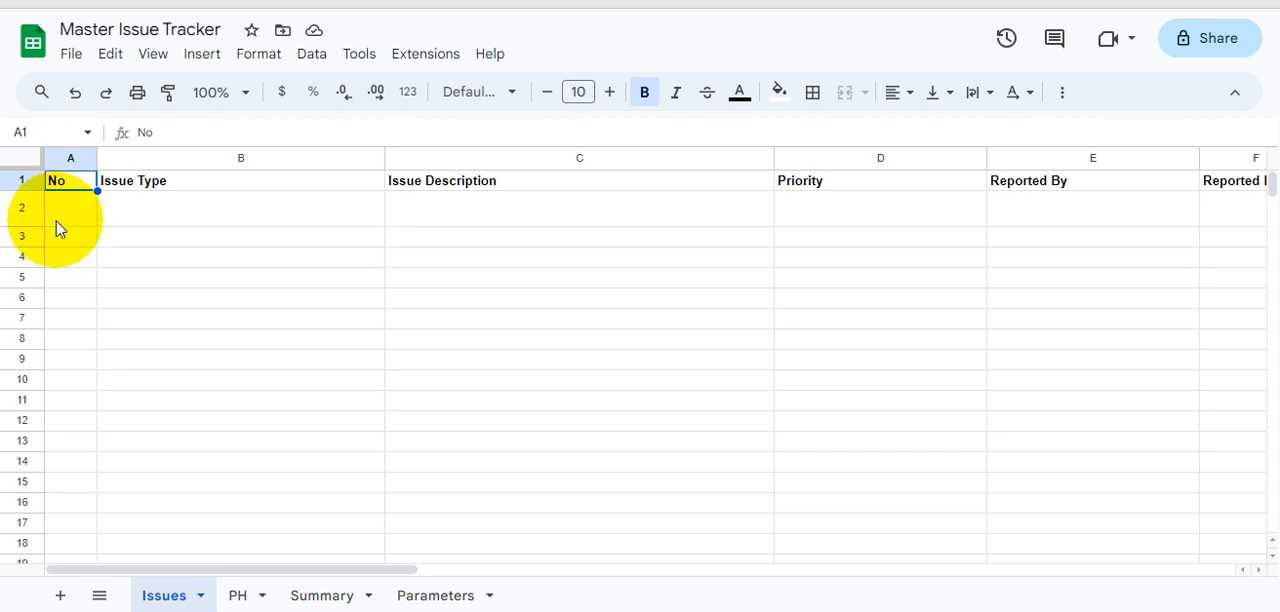
left_click(62, 212)
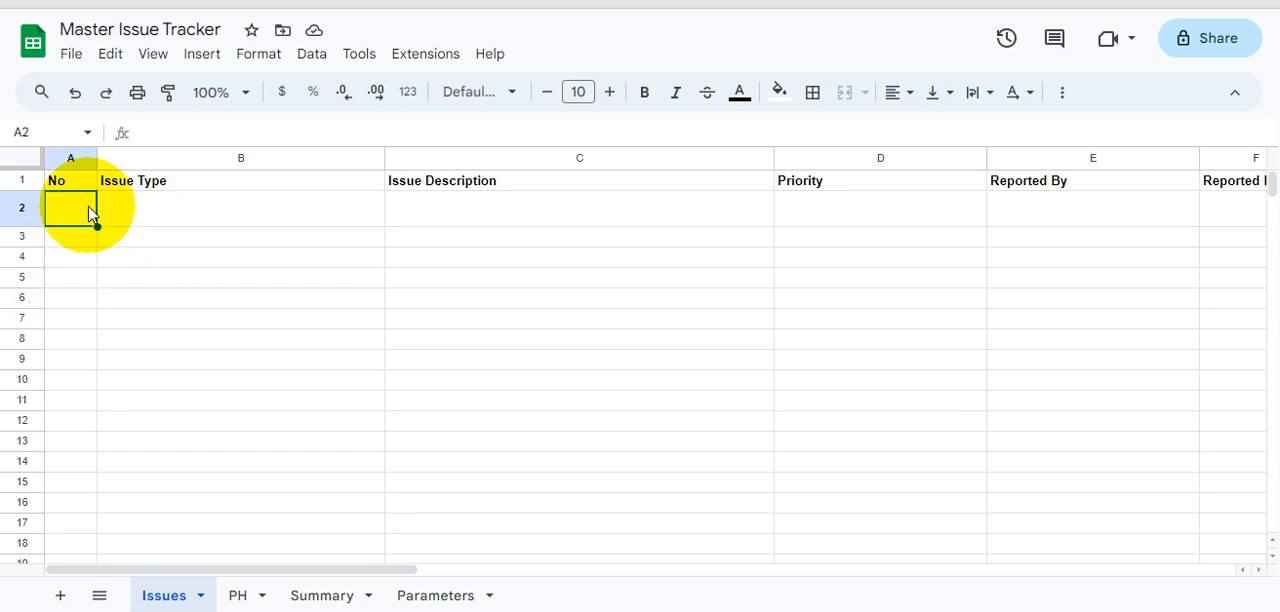
left_click(147, 213)
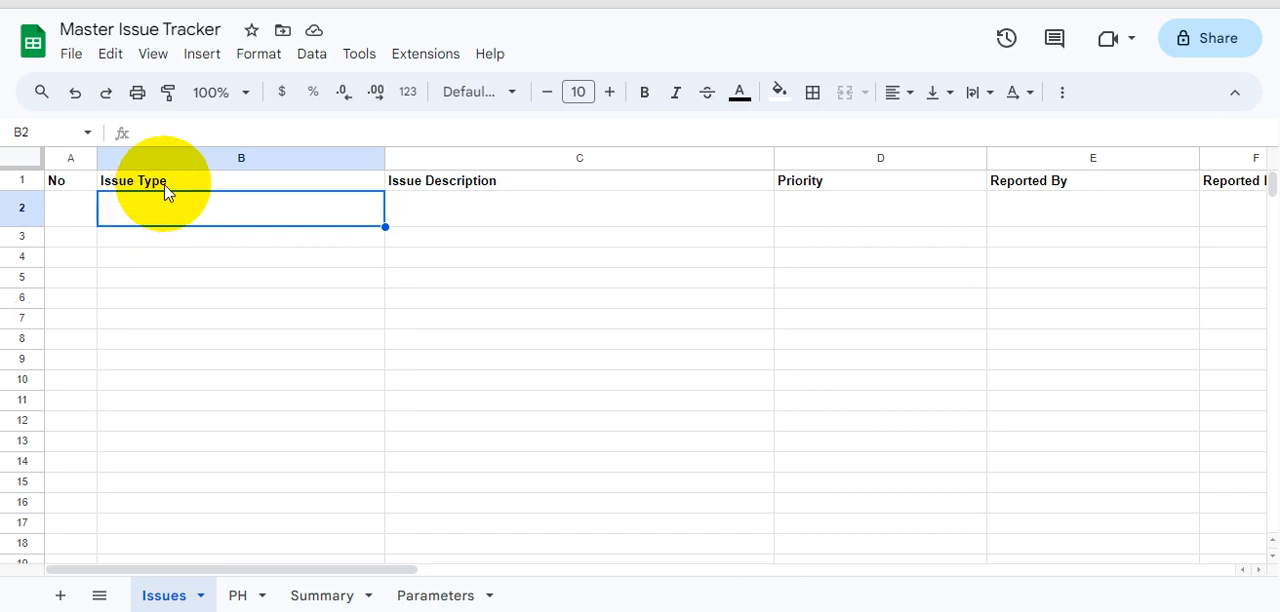
left_click(166, 188)
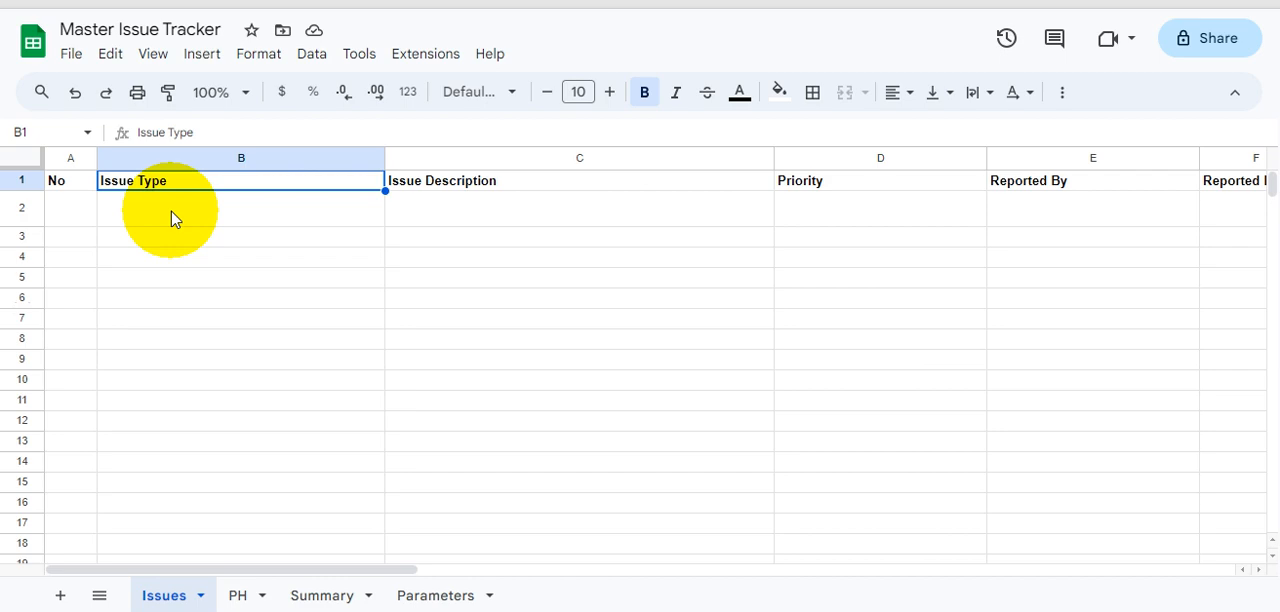
left_click(177, 207)
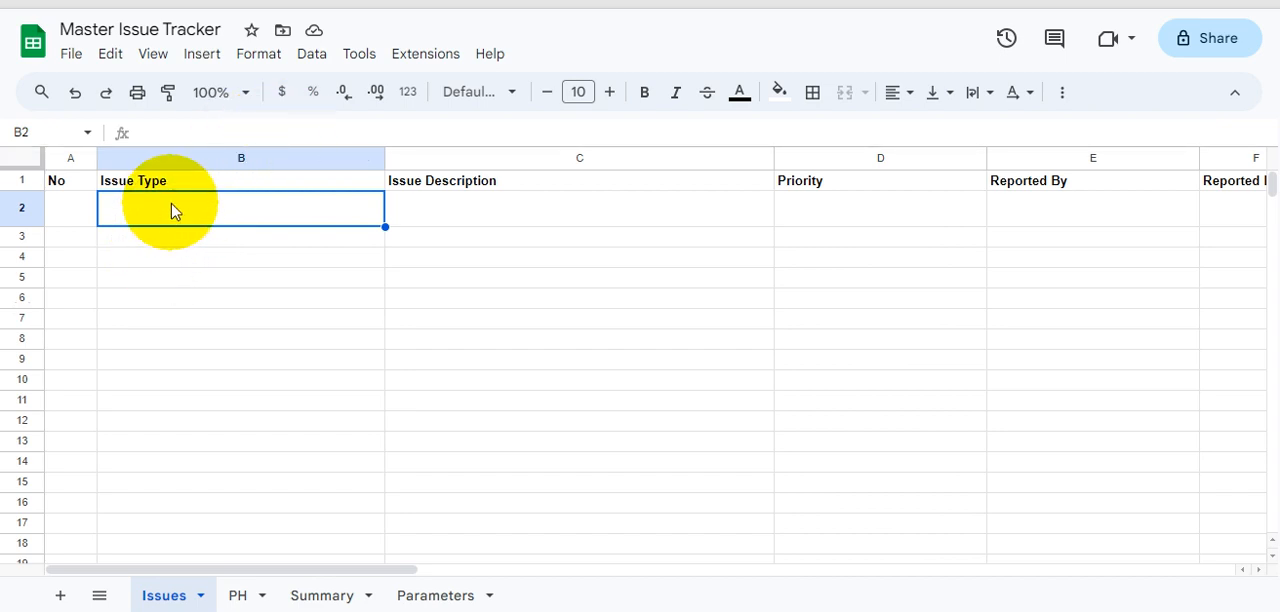
left_click(445, 212)
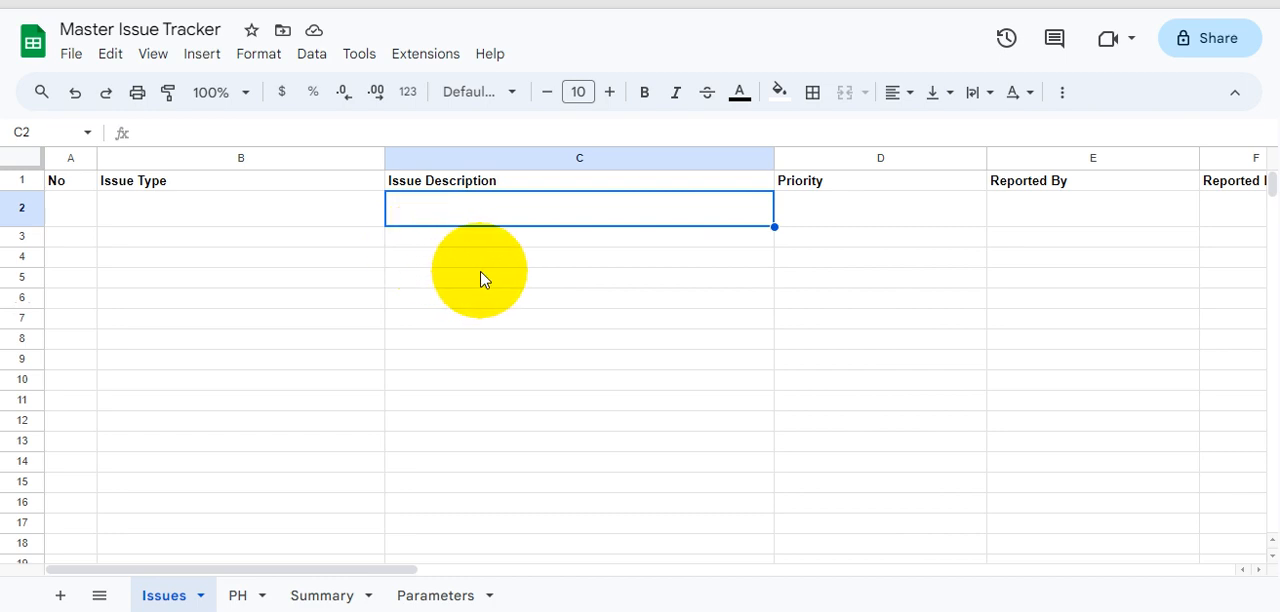
left_click(170, 200)
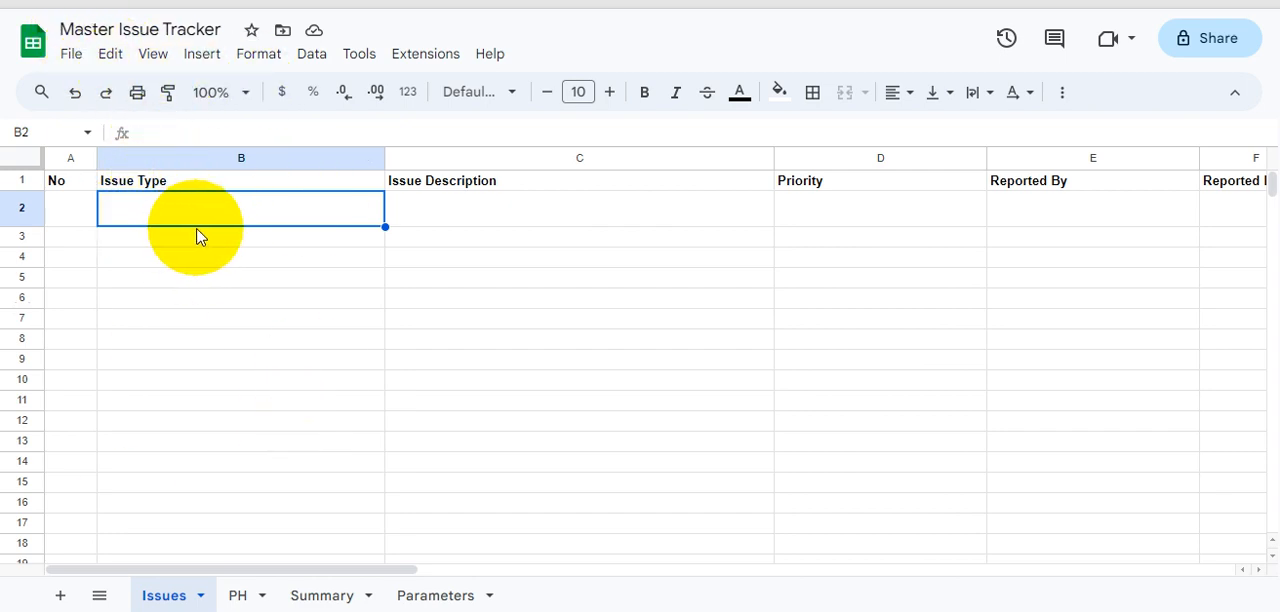
left_click(499, 216)
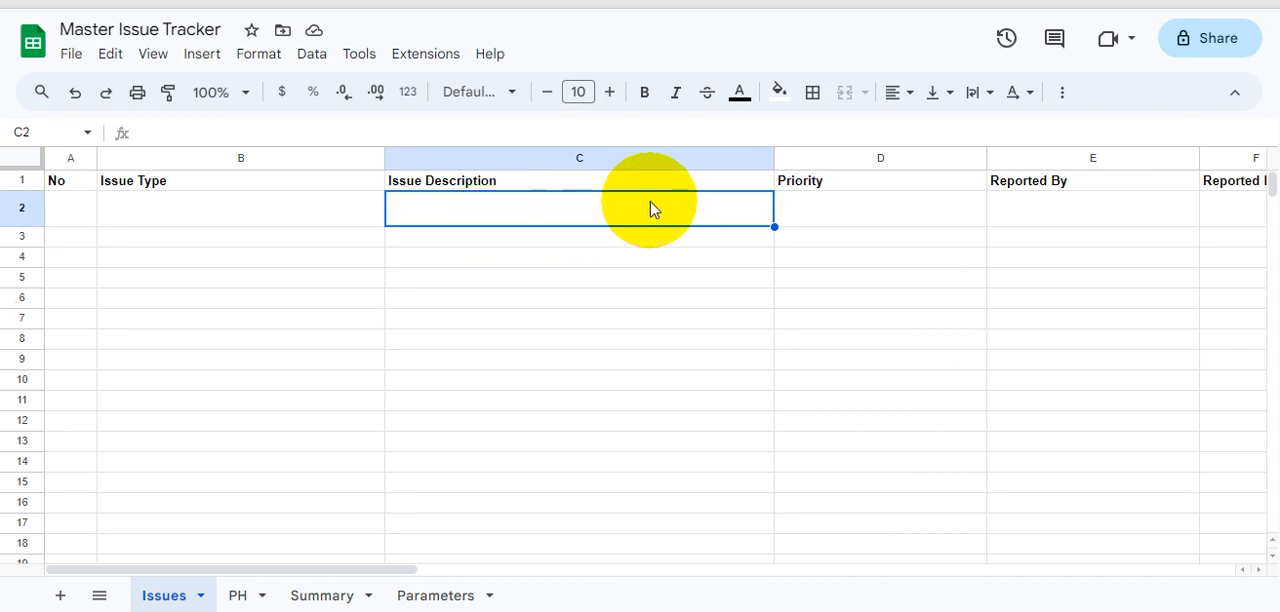
- Examine the Priority and Reported By columns of the Issues sheet alongside the neighbouring Issue Description and Reported Date columns
left_click(1077, 223)
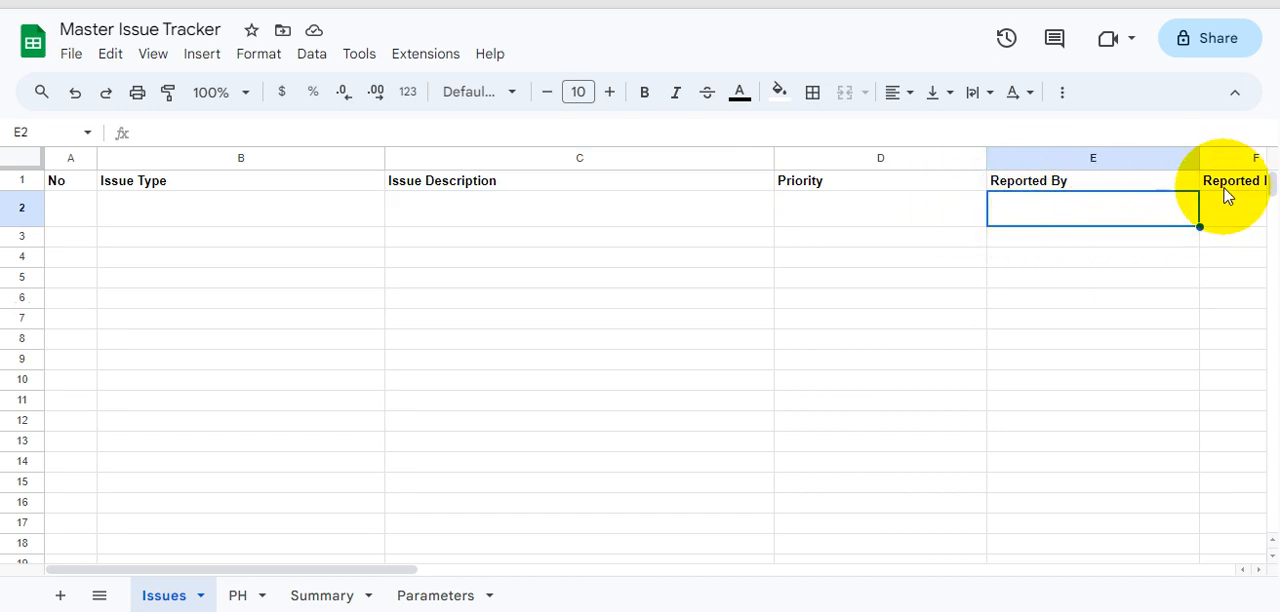
left_click(833, 198)
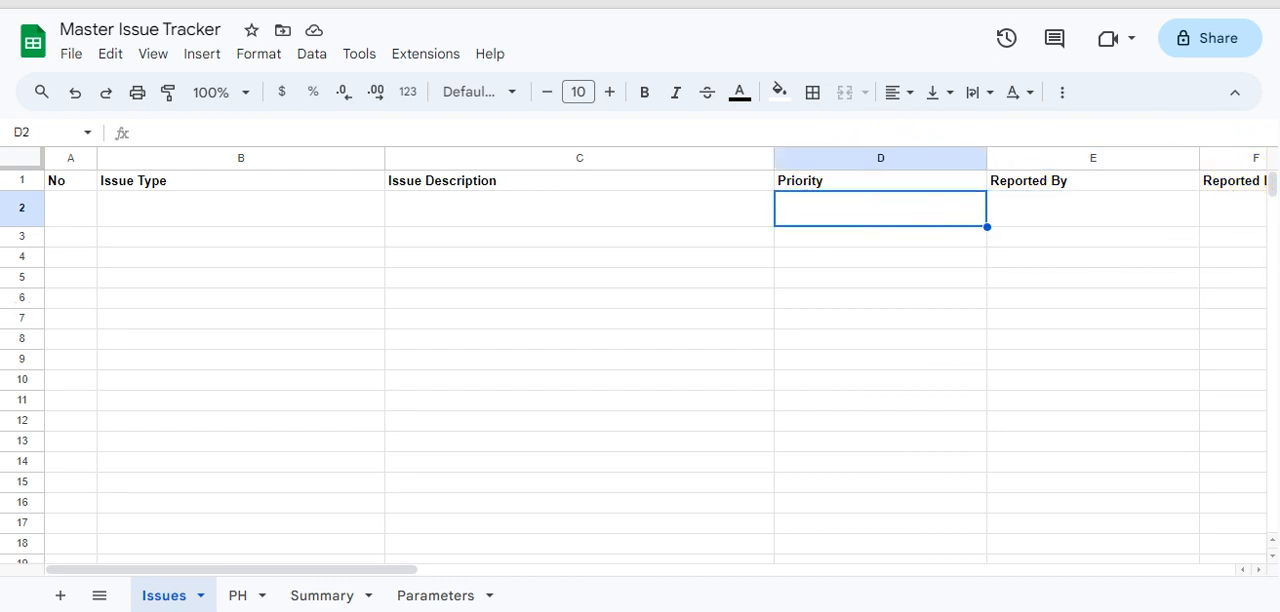
left_click(1233, 208)
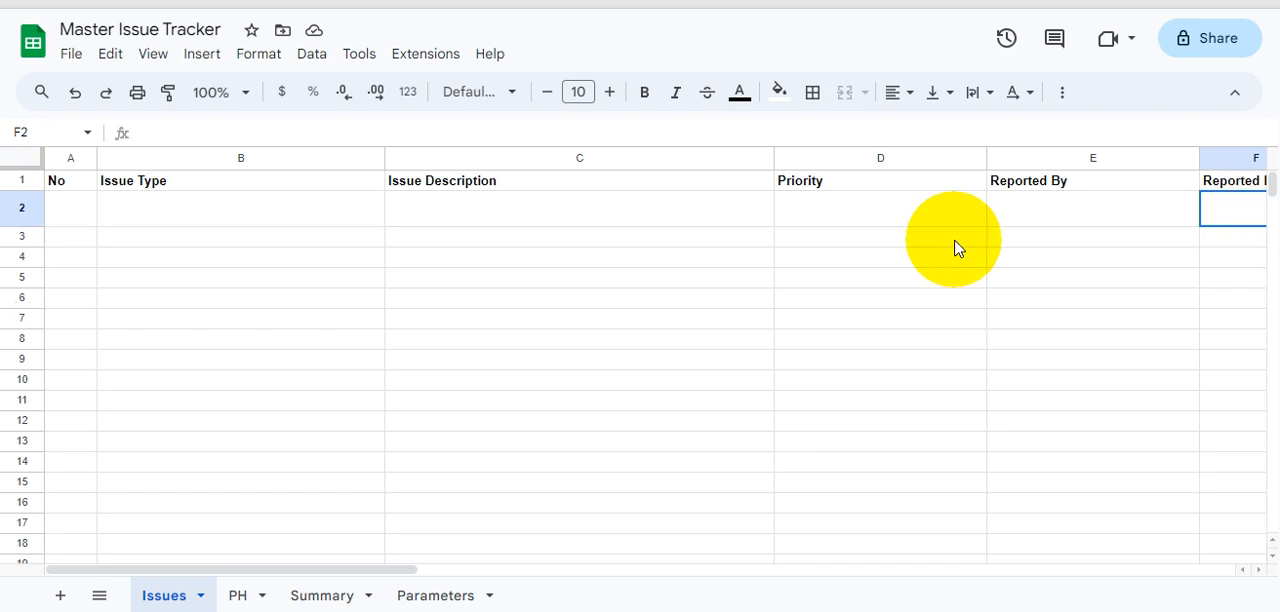
left_click(828, 220)
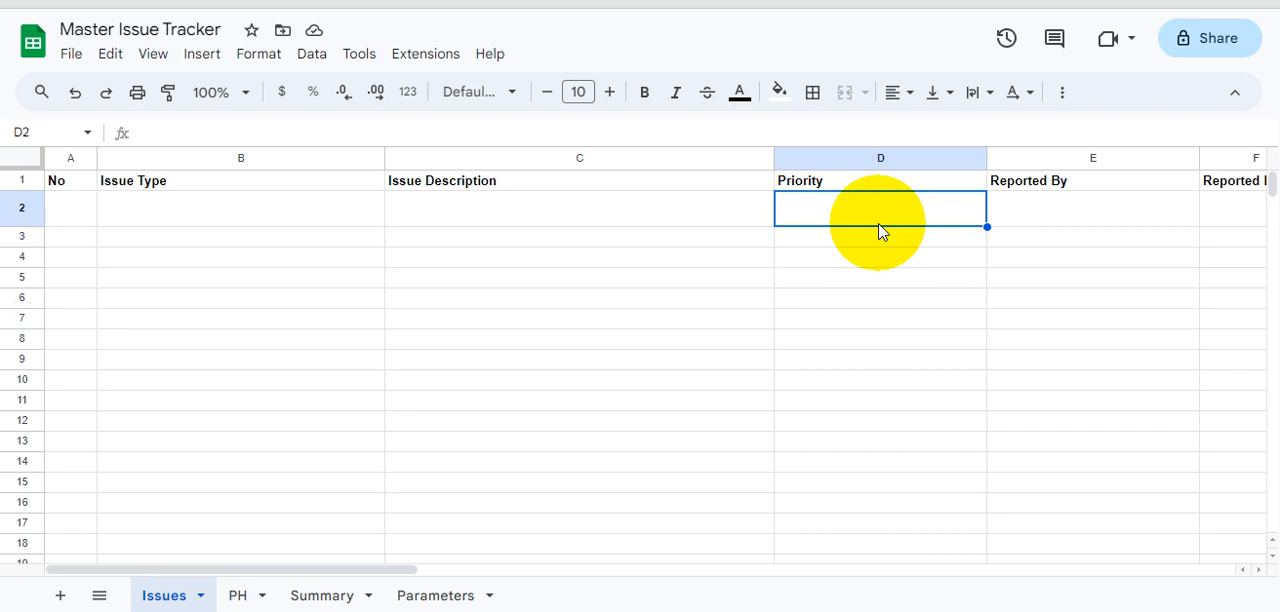
left_click(623, 215)
left_click(857, 210)
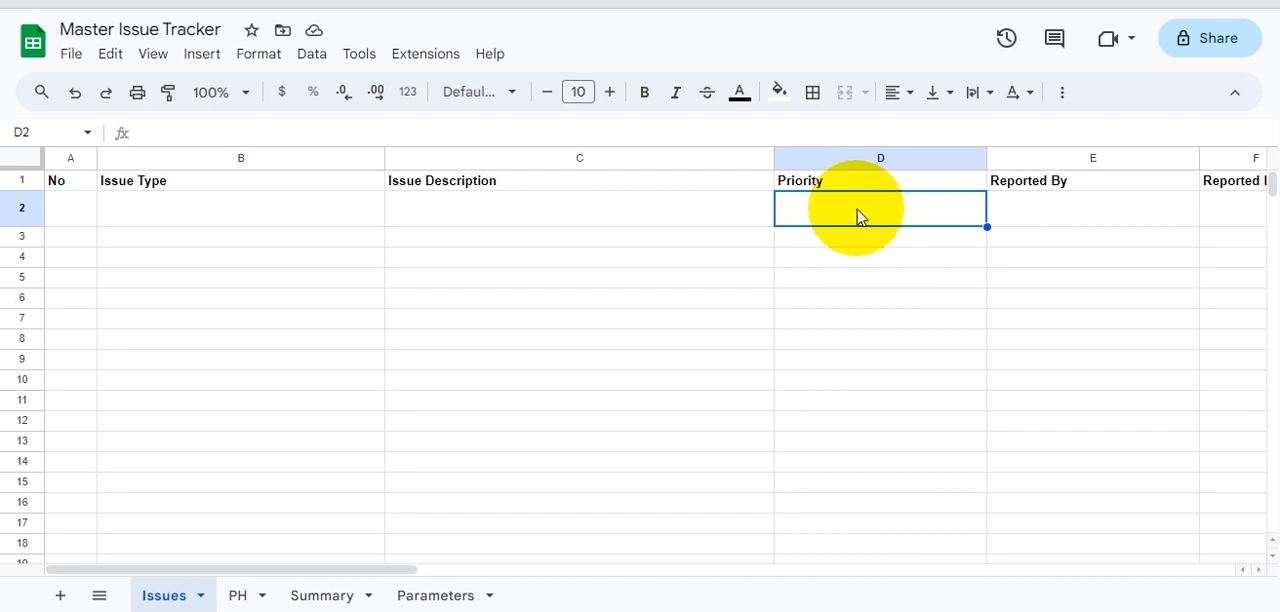
left_click(569, 215)
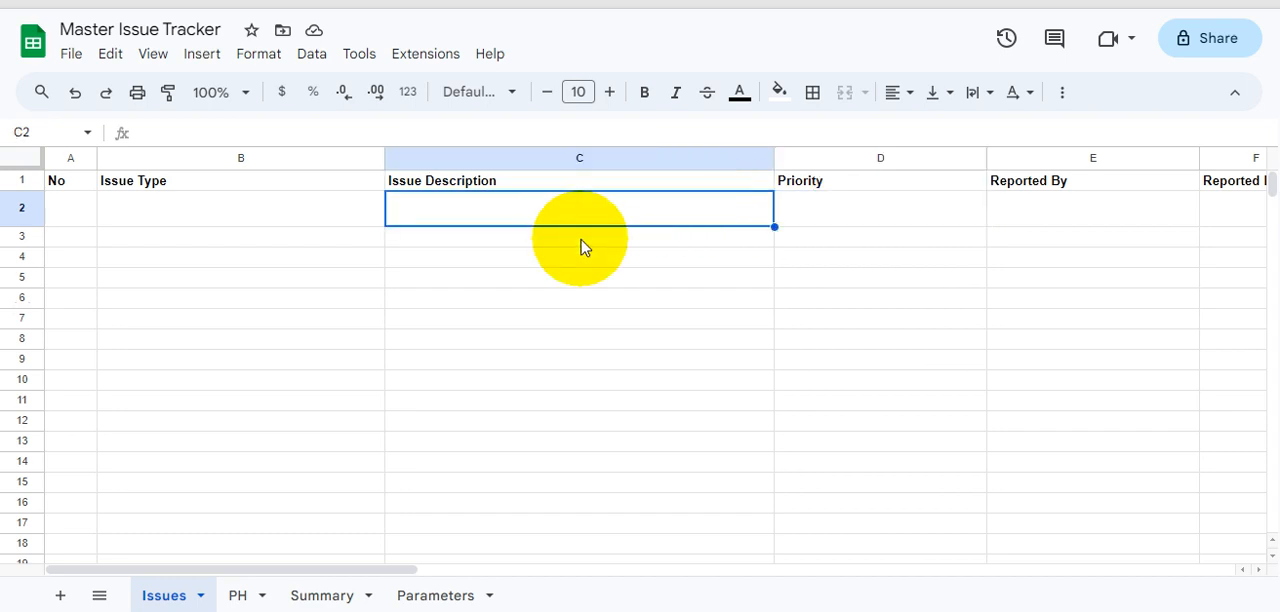
left_click(806, 222)
left_click(1007, 218)
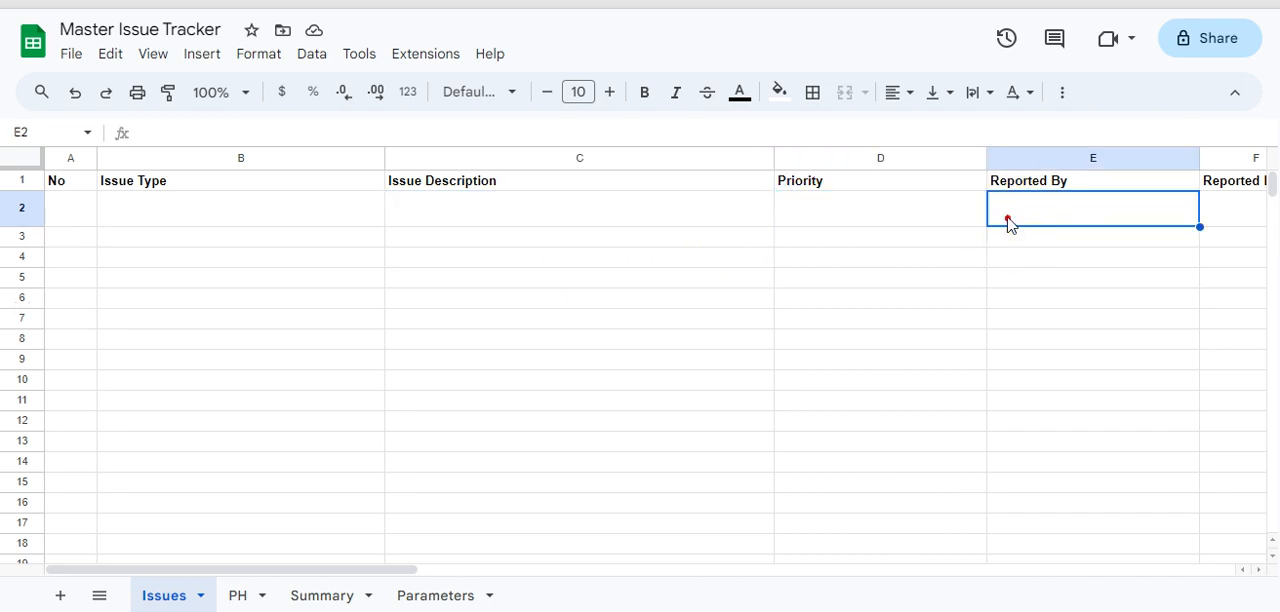
- Examine the Reported Date, Process By and Process Date columns in the first entry row of the Issues sheet
key("Tab")
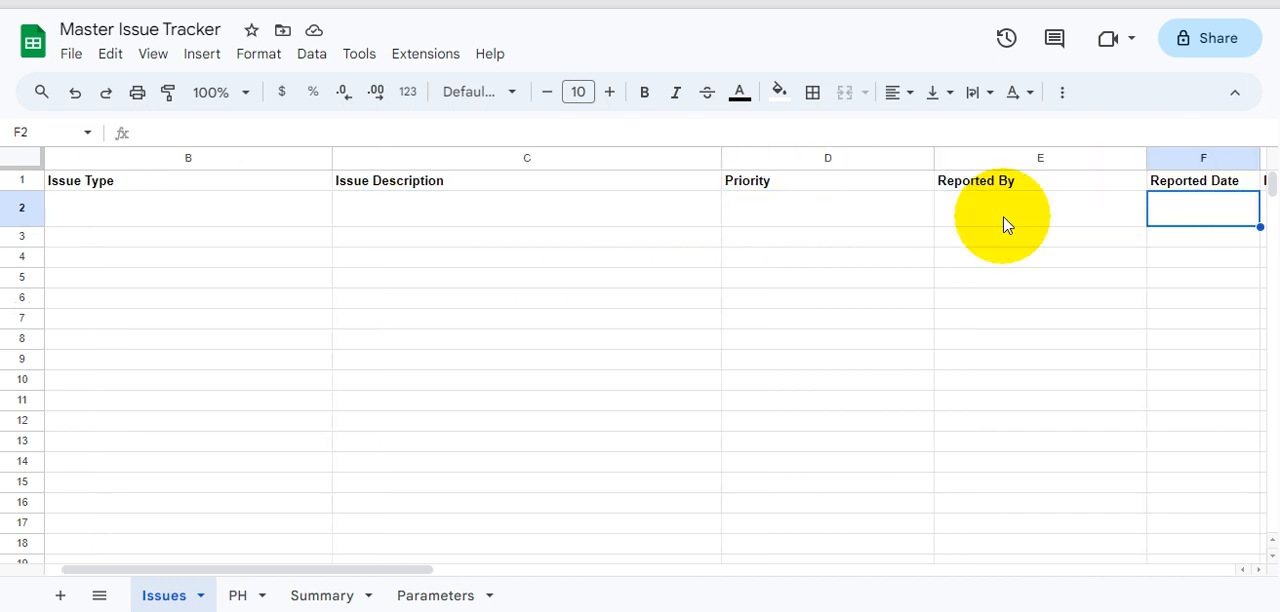
key("Tab")
key("shift+Tab")
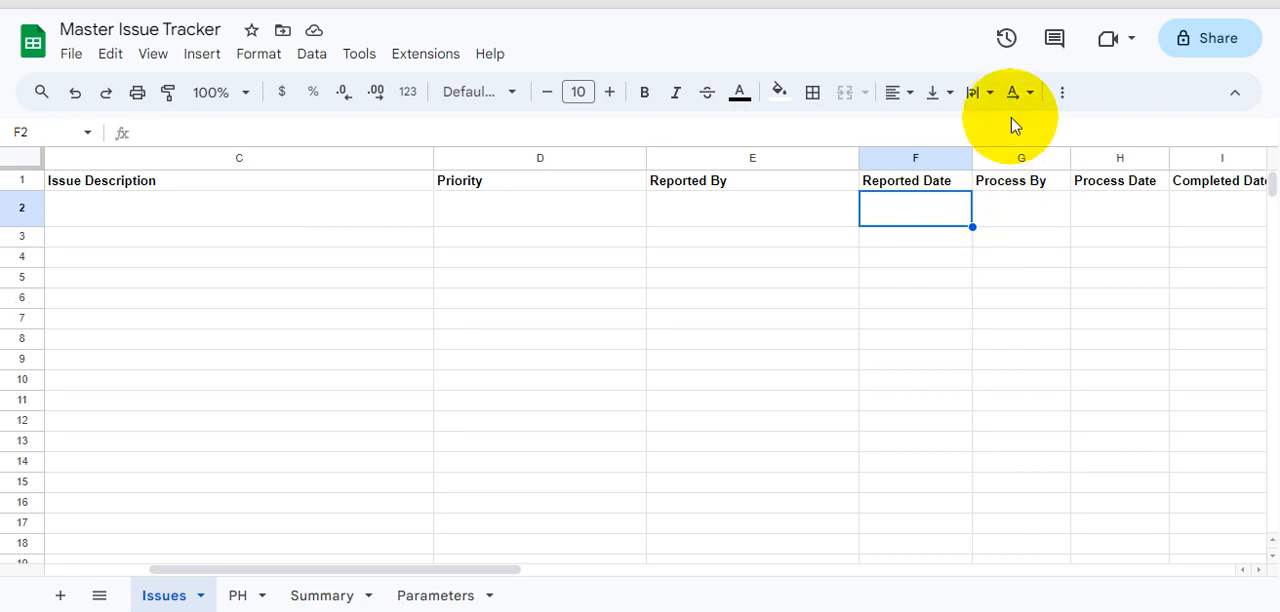
left_click(1028, 207)
key("shift+Tab")
key("shift+Tab")
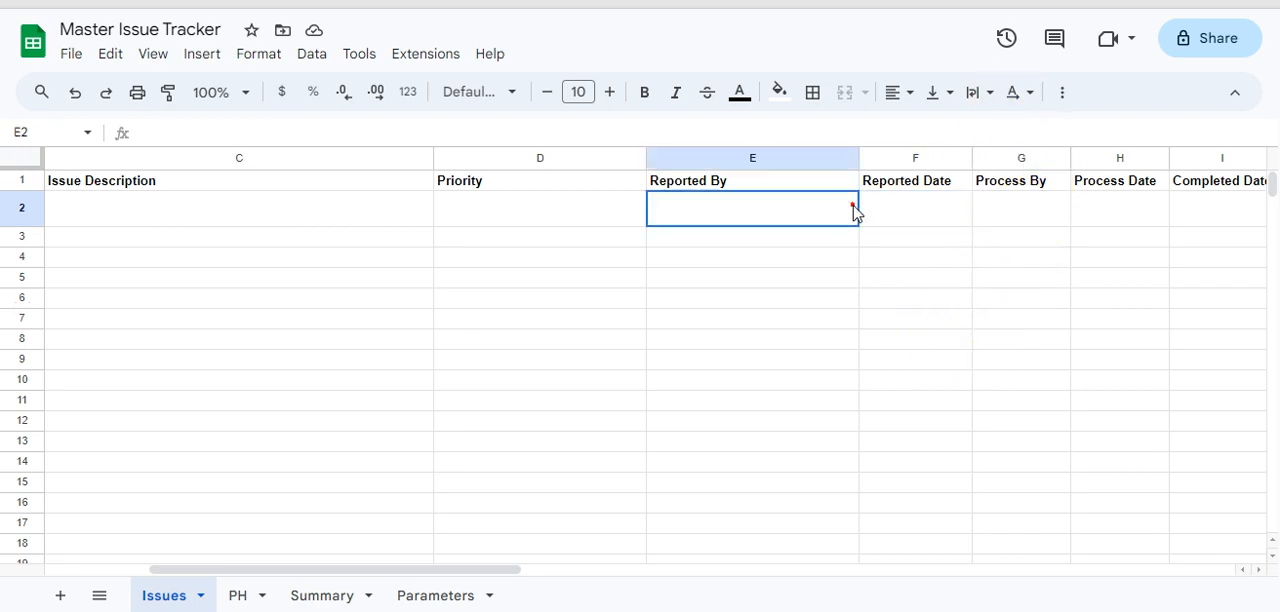
left_click(1030, 218)
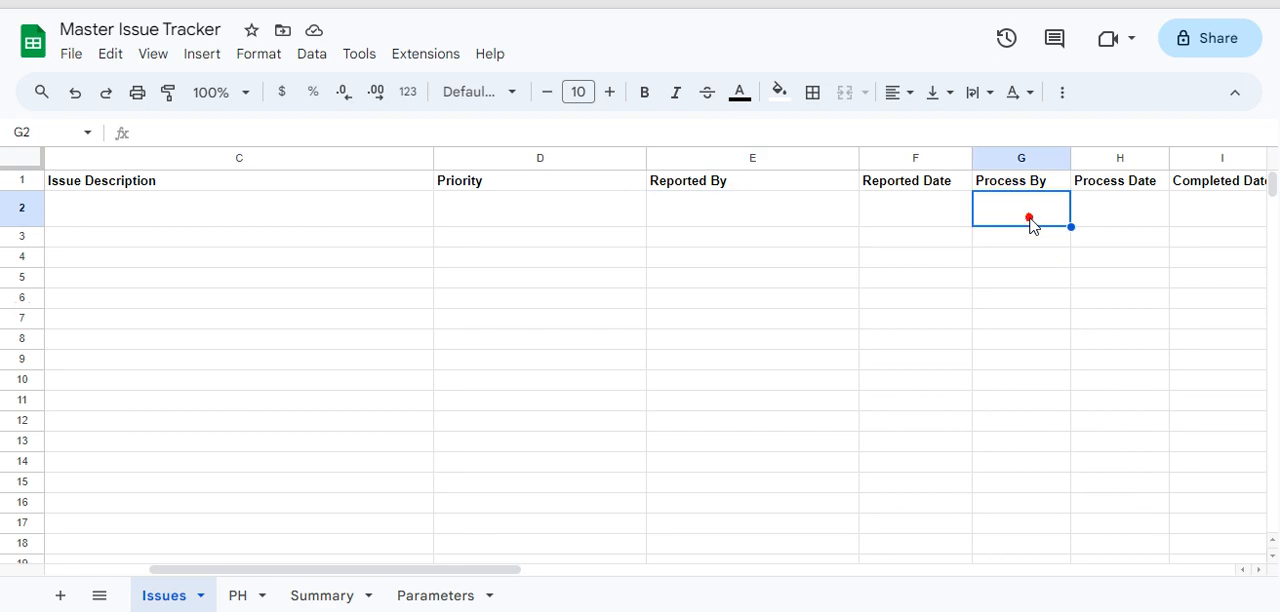
left_click(1099, 201)
left_click(982, 215)
left_click(1102, 220)
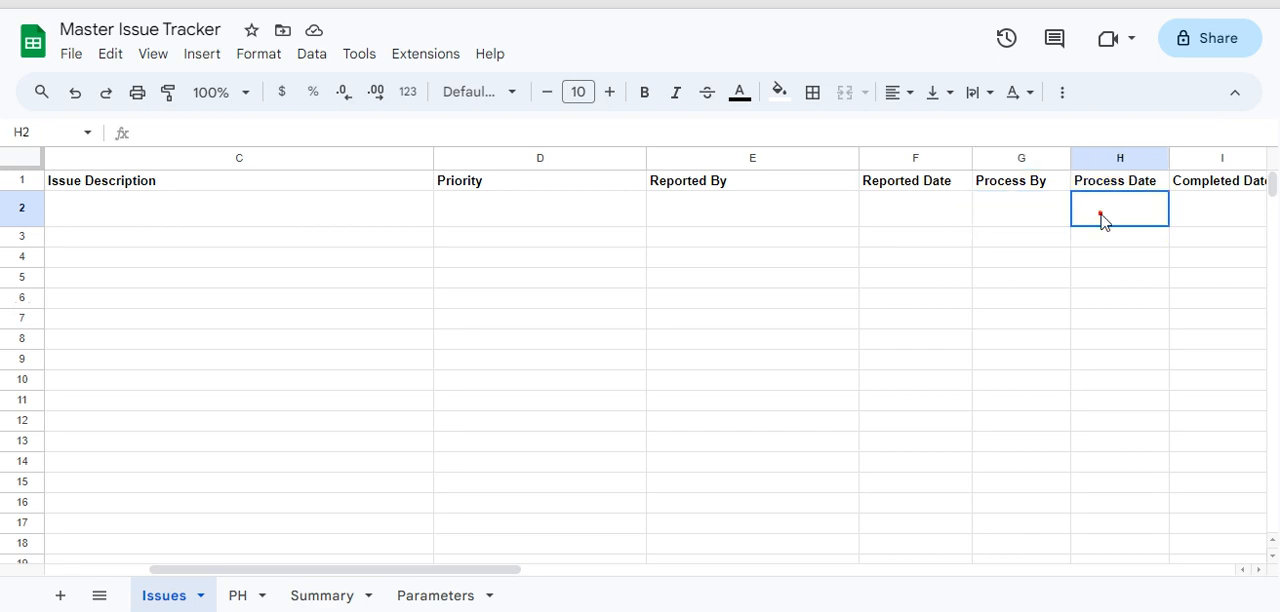
left_click(1023, 204)
left_click(934, 199)
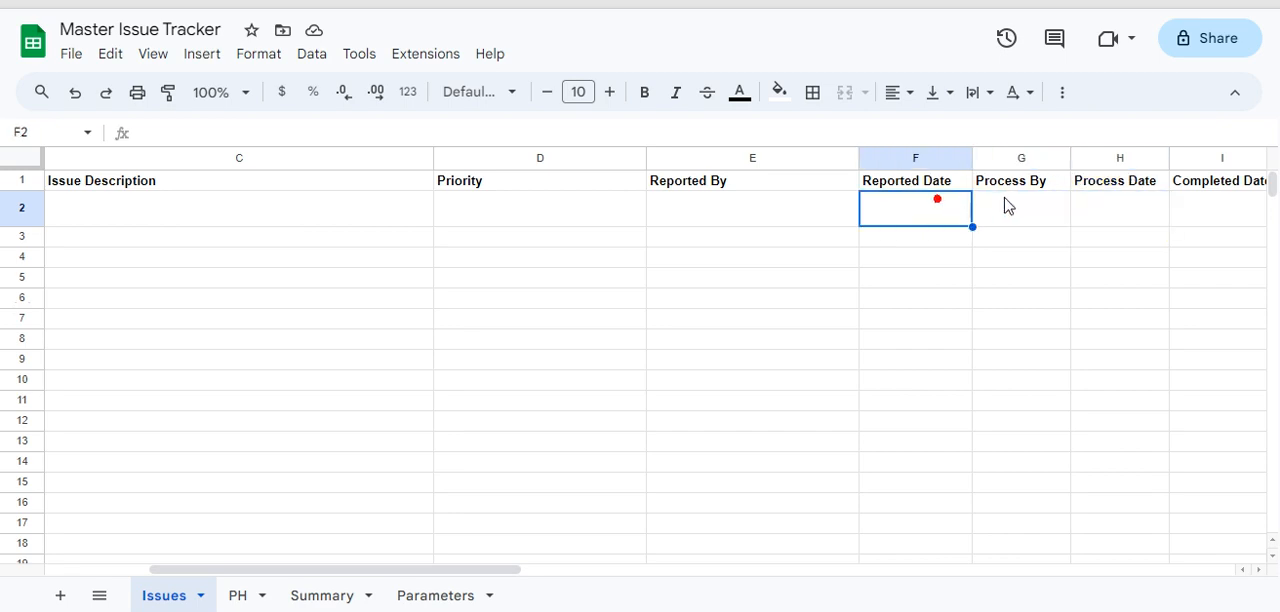
left_click(1008, 199)
left_click(1076, 204)
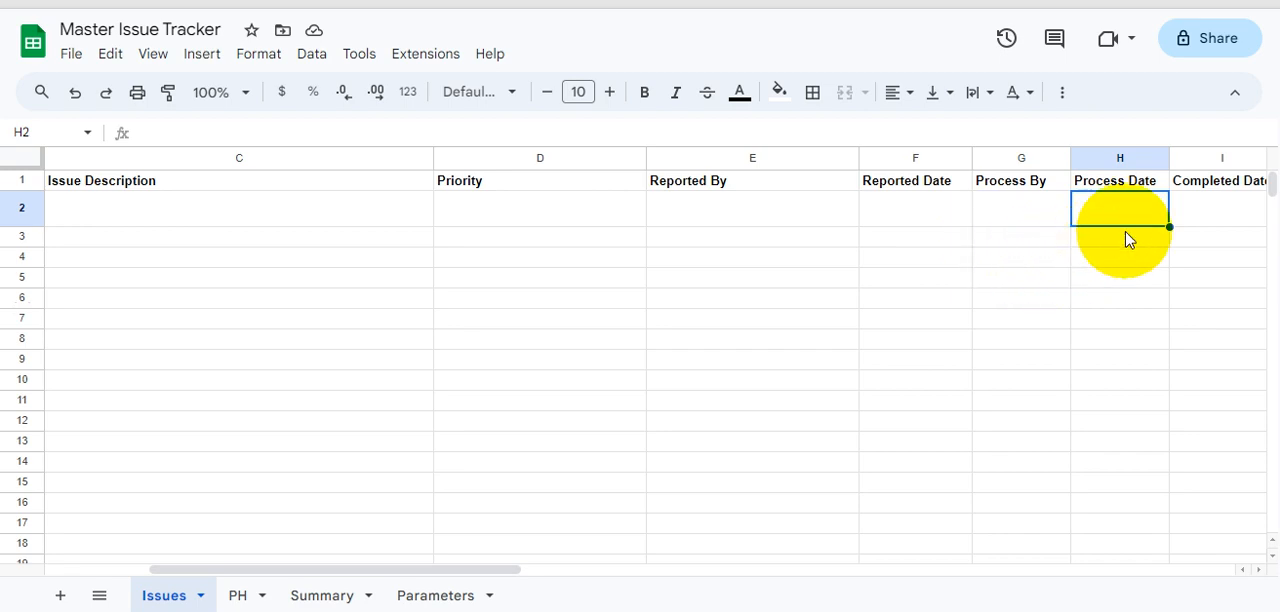
left_click(987, 217)
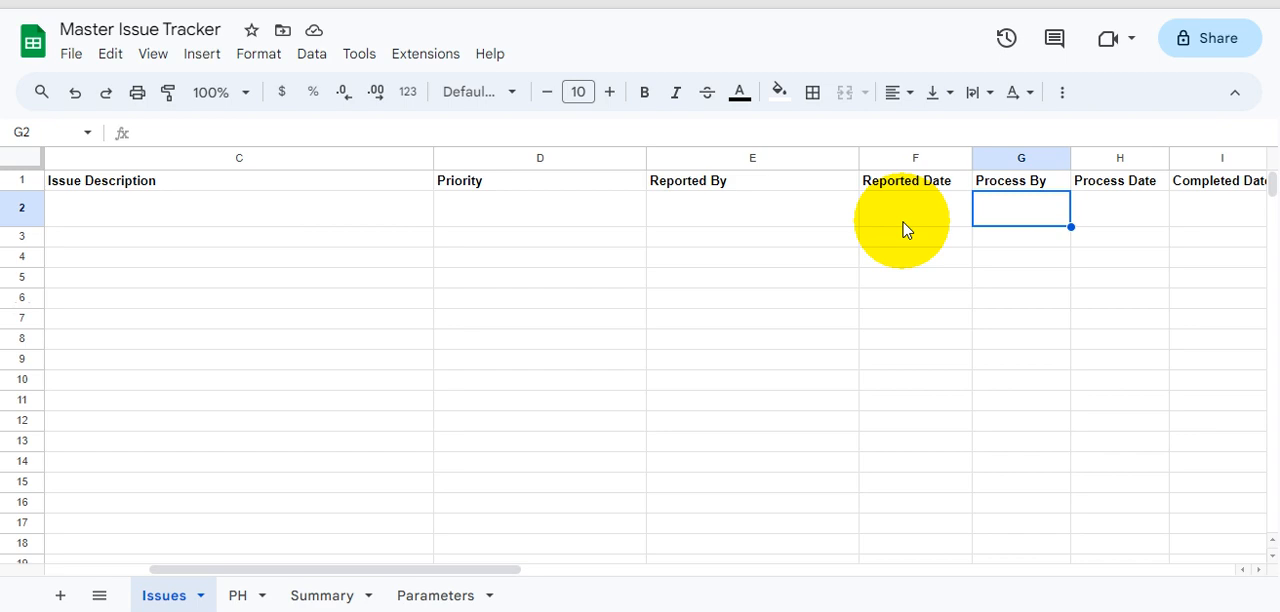
key("Right")
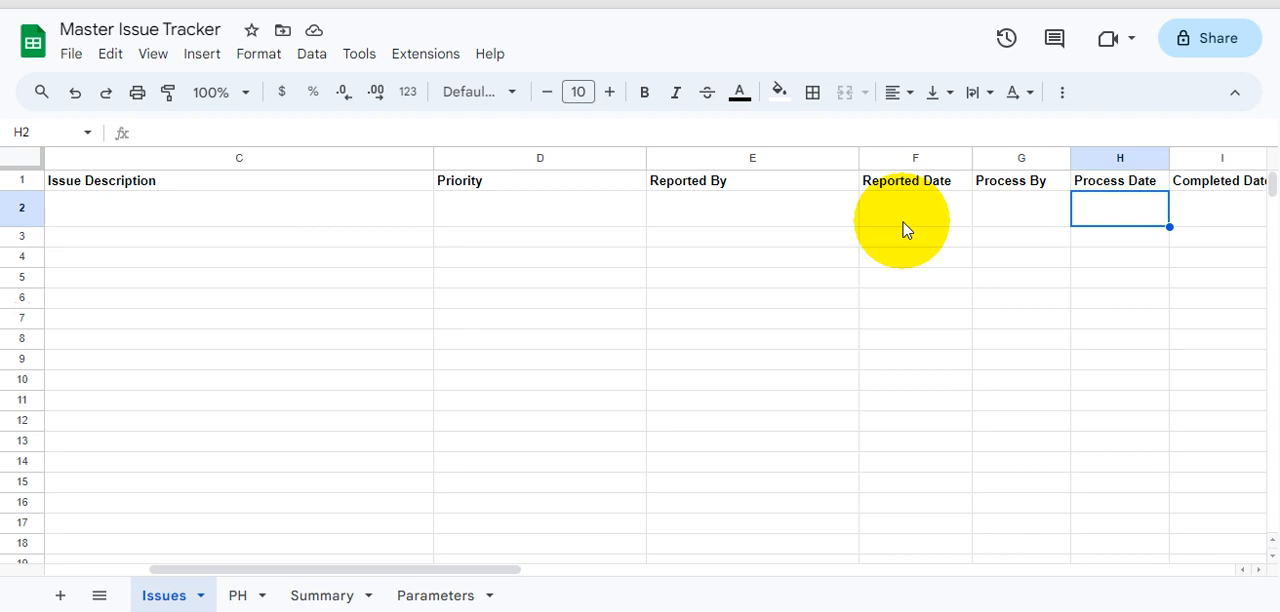
left_click(903, 229)
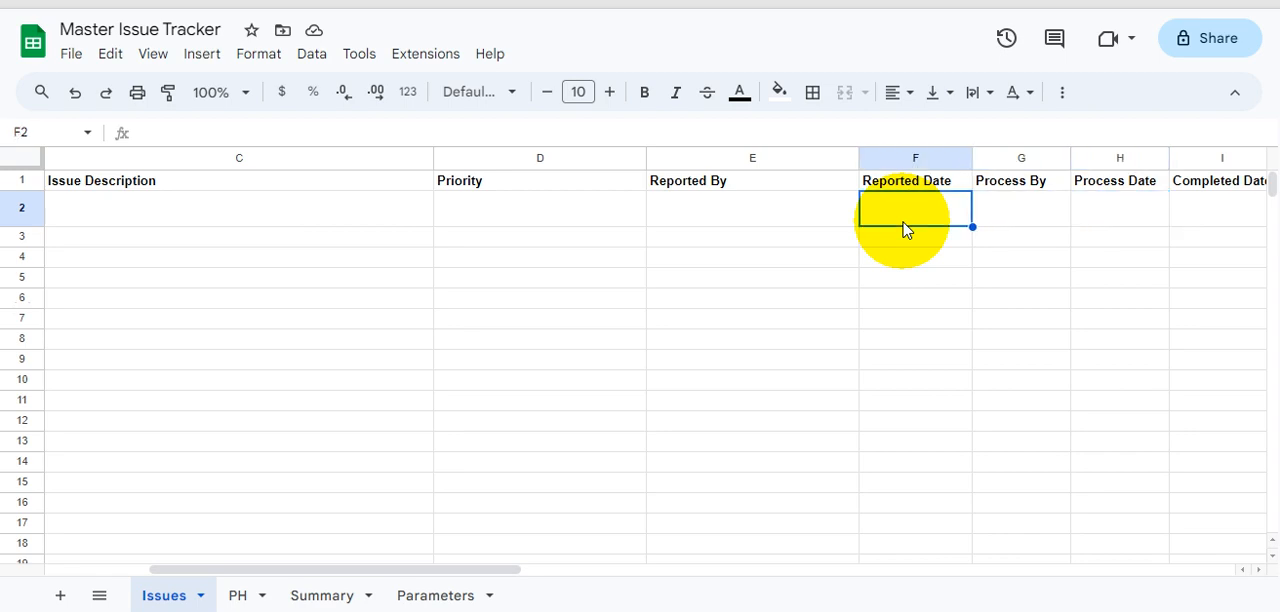
key("Right")
key("Right")
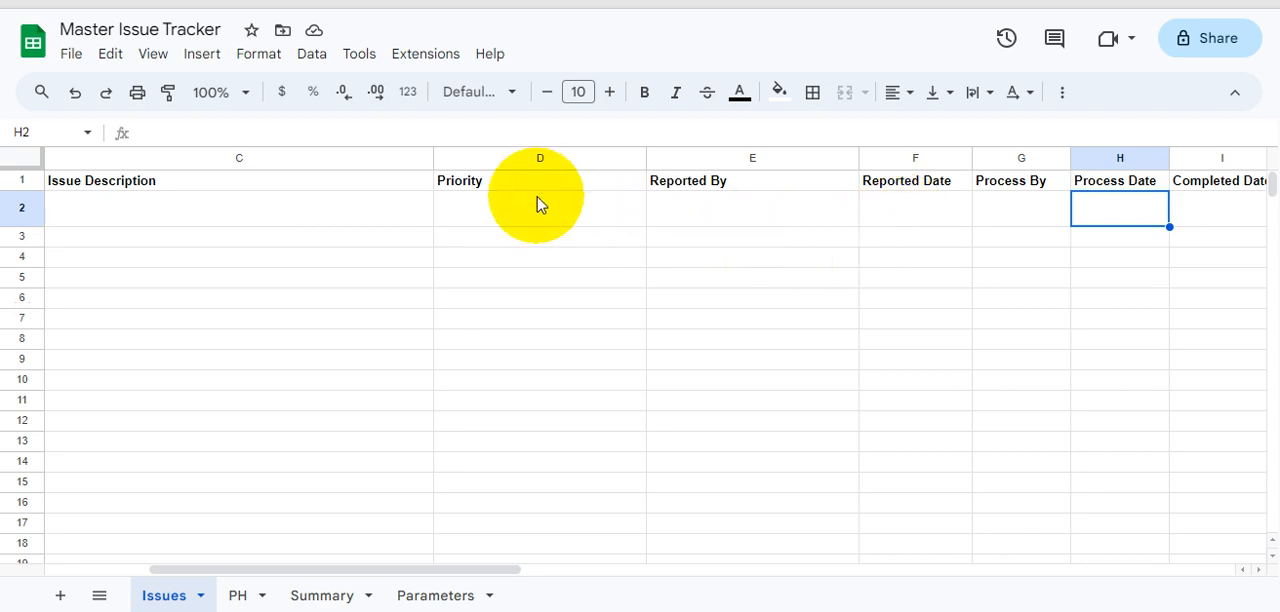
- Go over the issue entry fields again from Issue Description and Priority through to Process Date
left_click(443, 210)
left_click(375, 210)
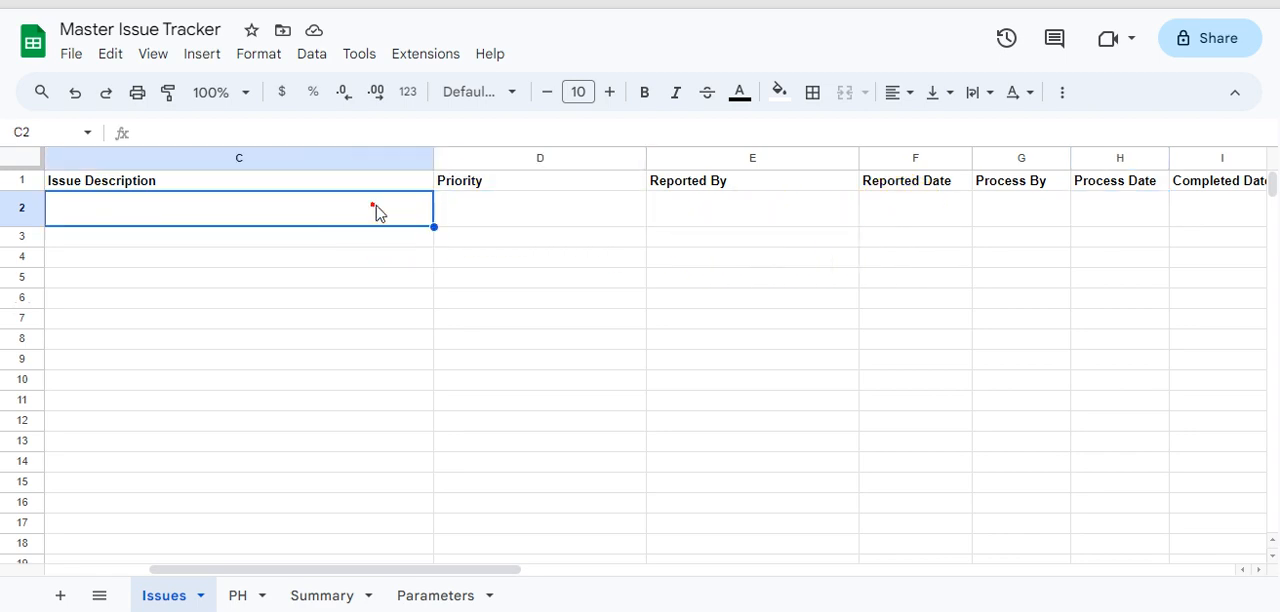
left_click(532, 210)
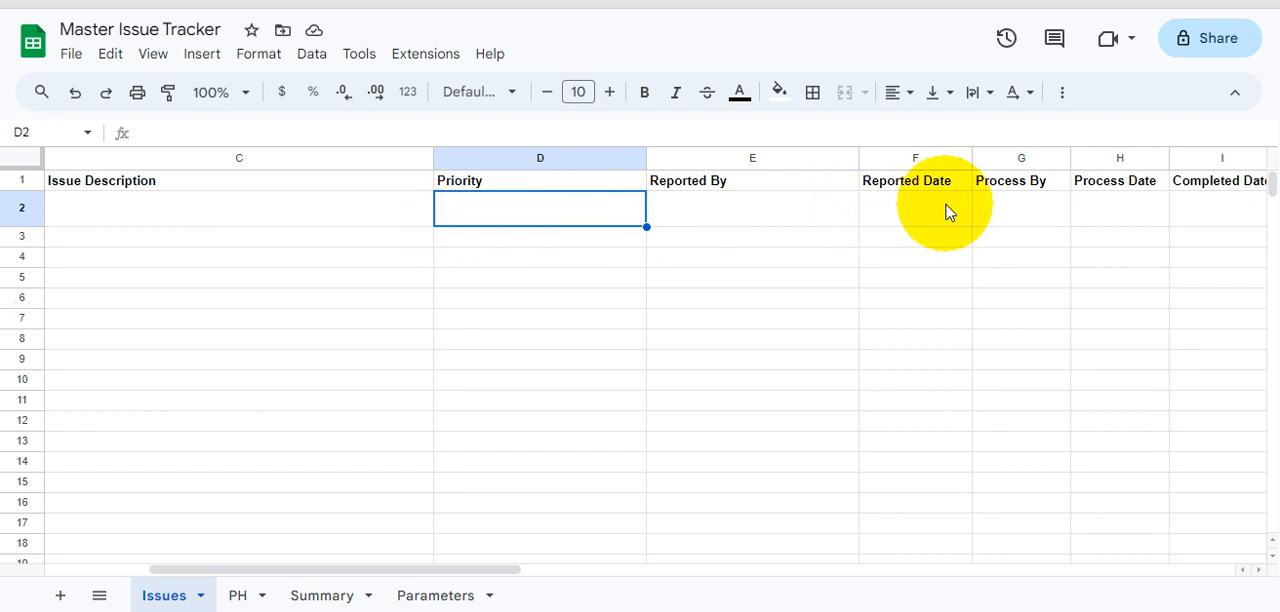
left_click(1023, 210)
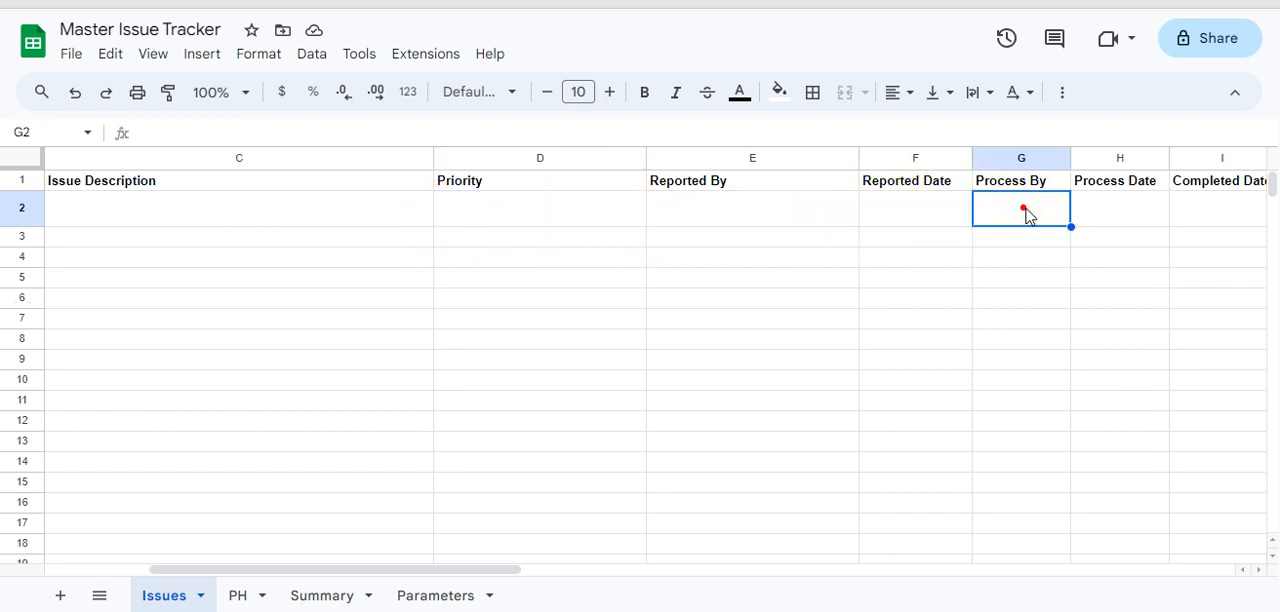
left_click(1160, 210)
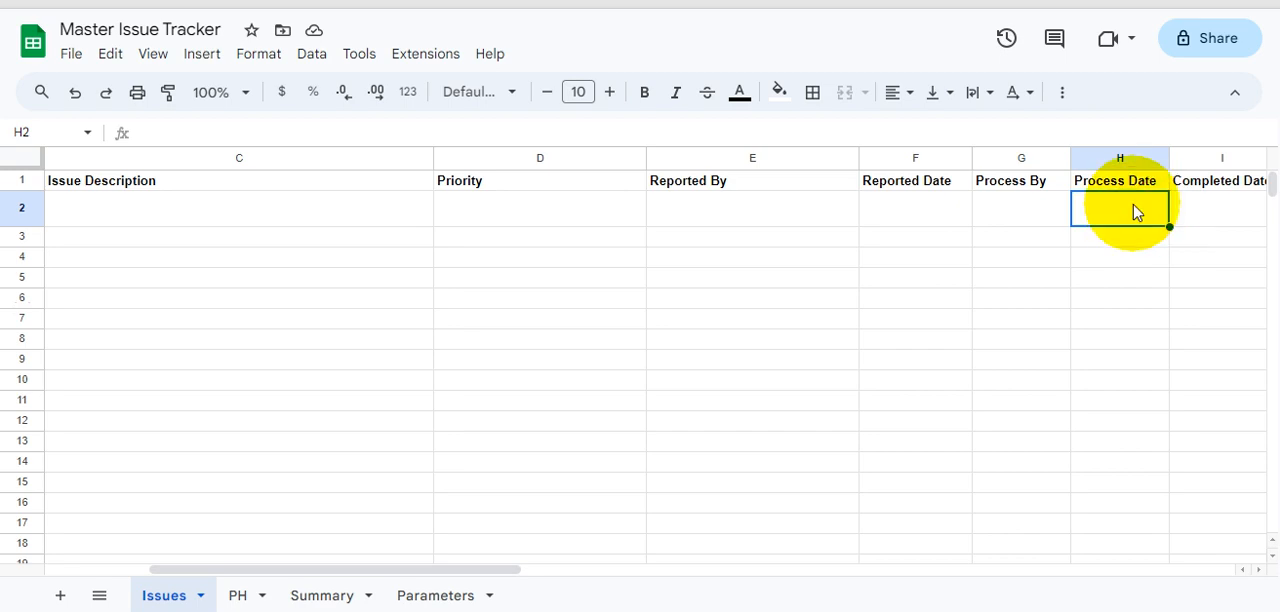
left_click(866, 210)
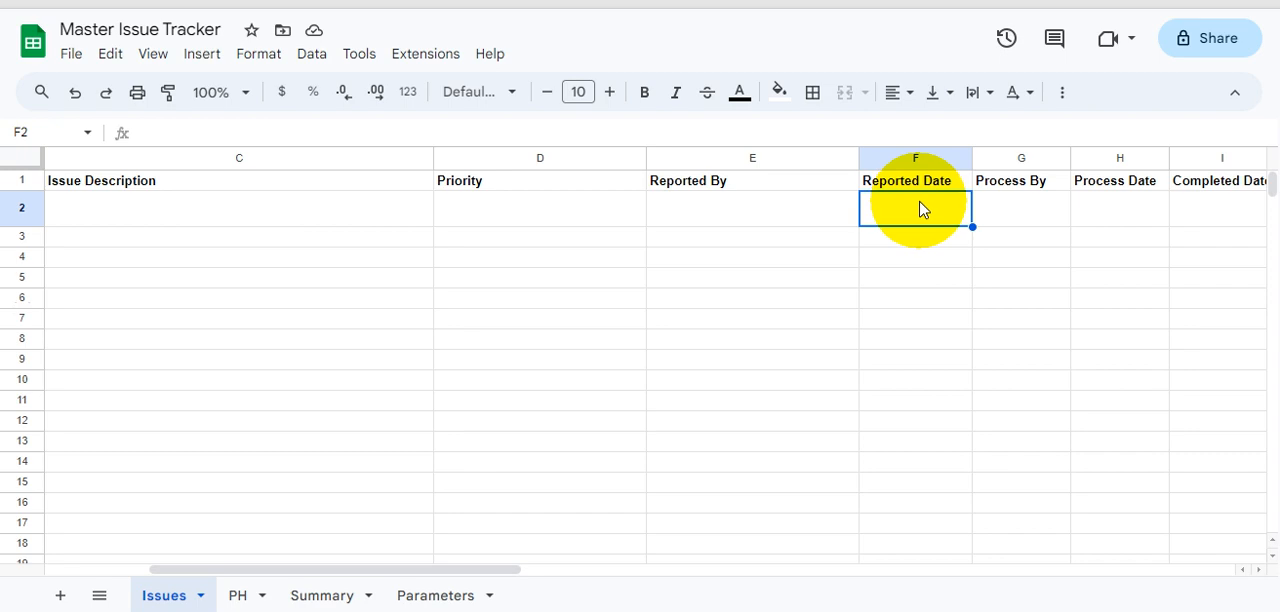
left_click(1116, 216)
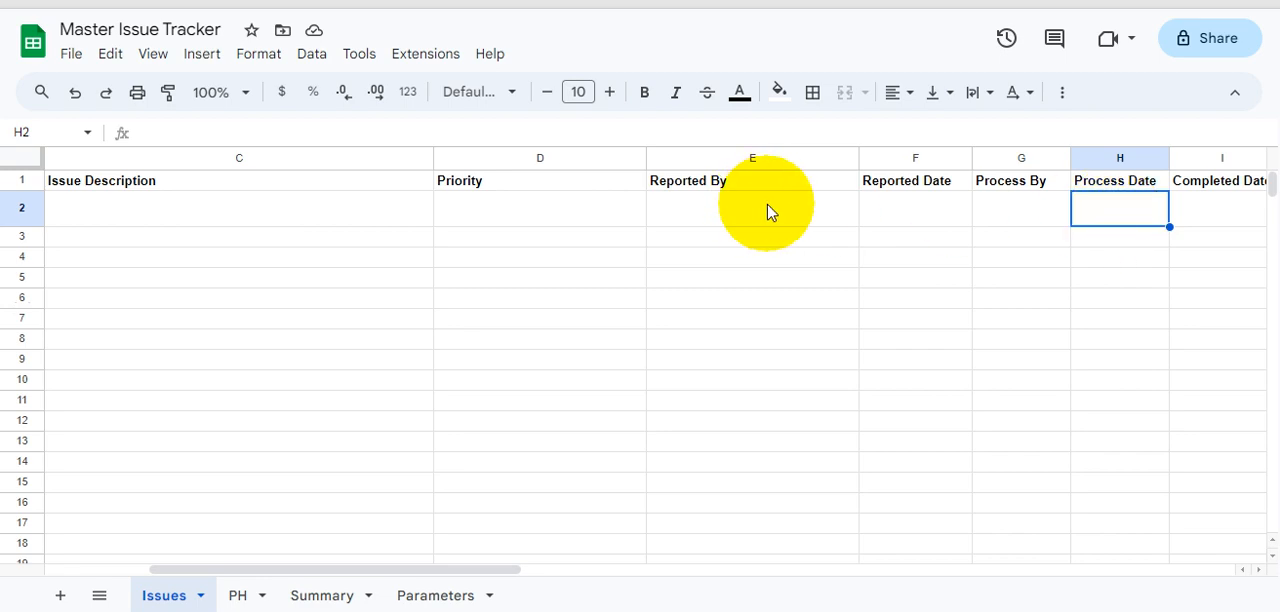
- Examine the Process Date and Completed Date columns in the first entry row of the Issues sheet
left_click(933, 204)
left_click(1110, 212)
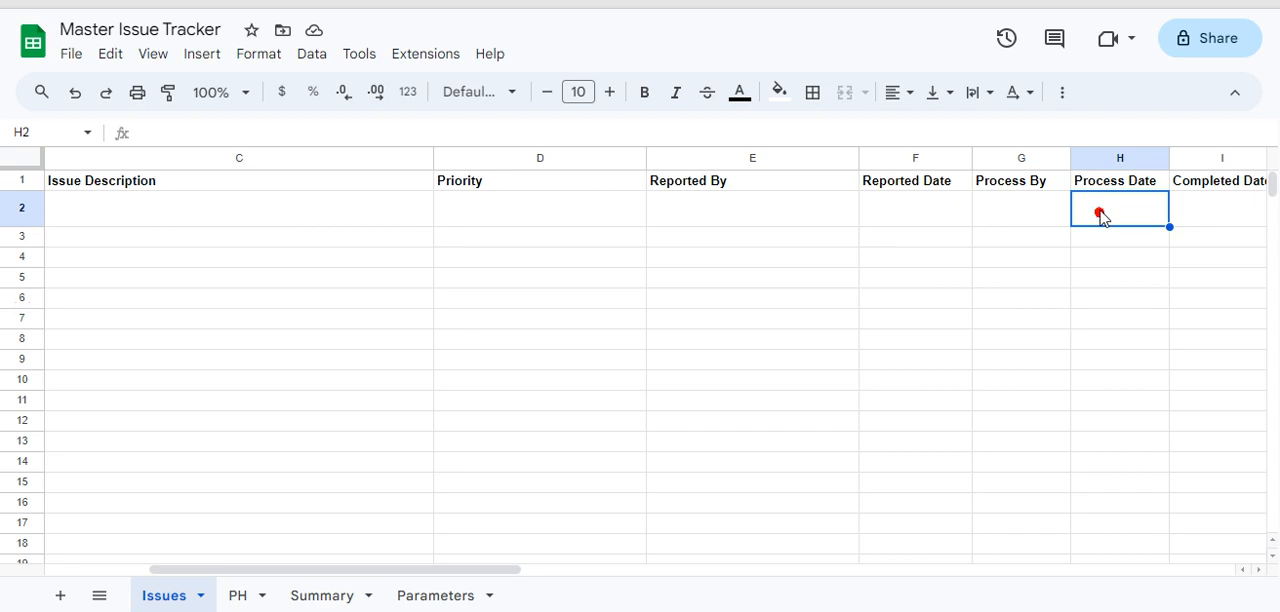
key("Right")
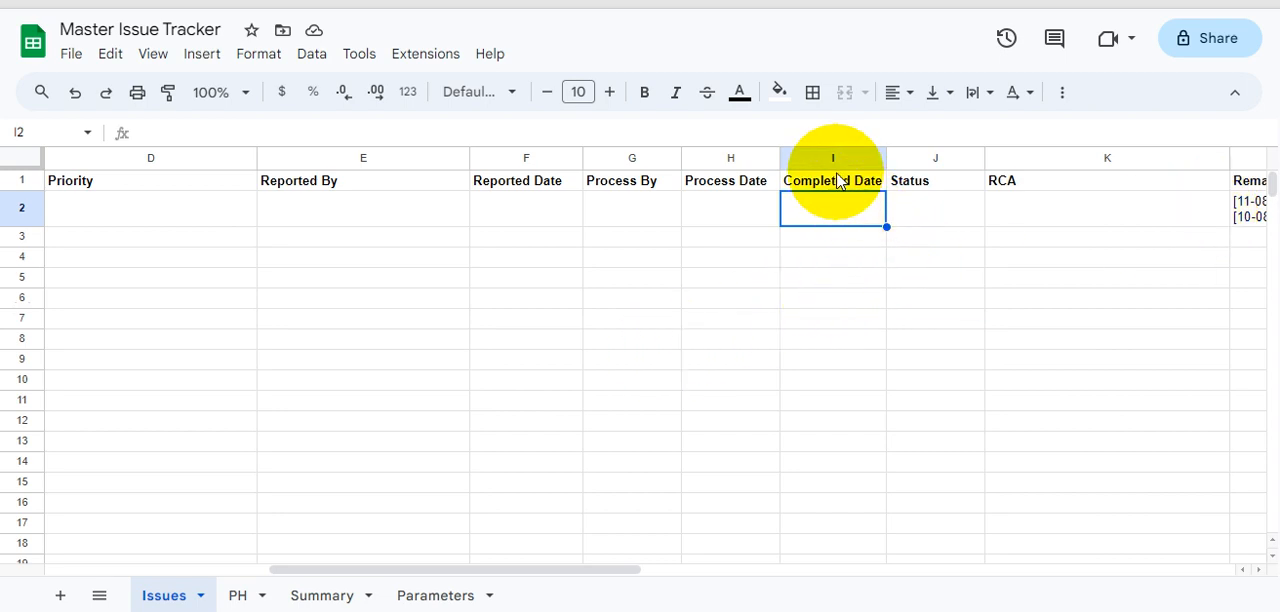
left_click(694, 207)
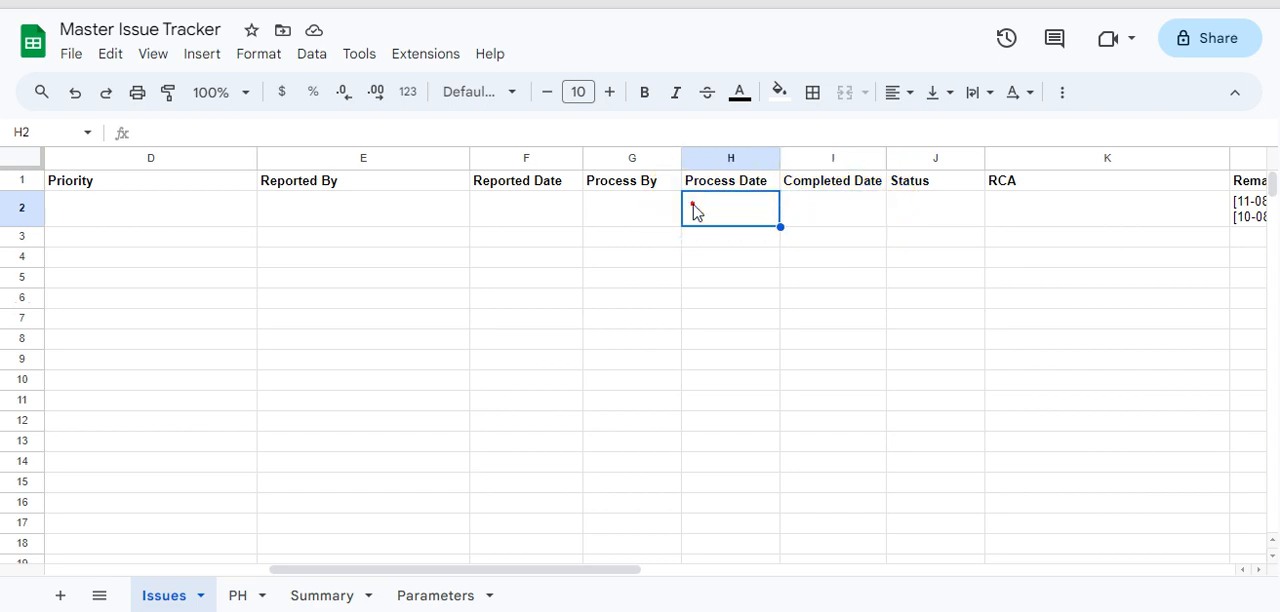
left_click(848, 201)
left_click(705, 203)
left_click(856, 200)
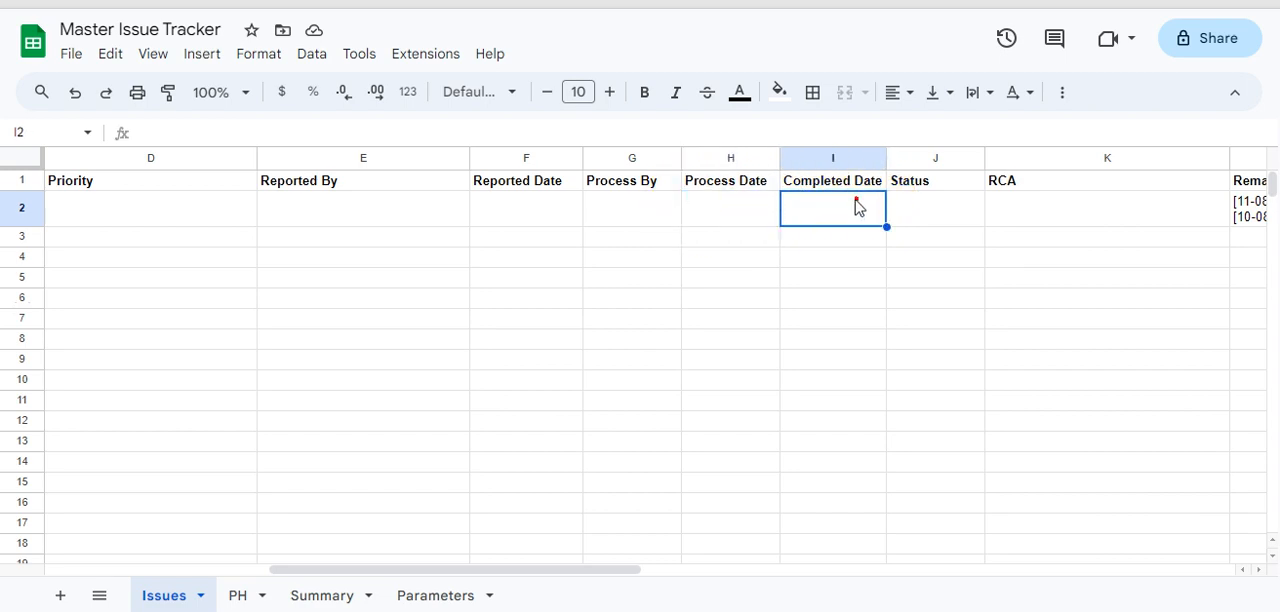
- Compare the Reported Date, Process Date and Completed Date fields as the date stages of an issue
left_click(495, 203)
left_click(715, 220)
left_click(868, 240)
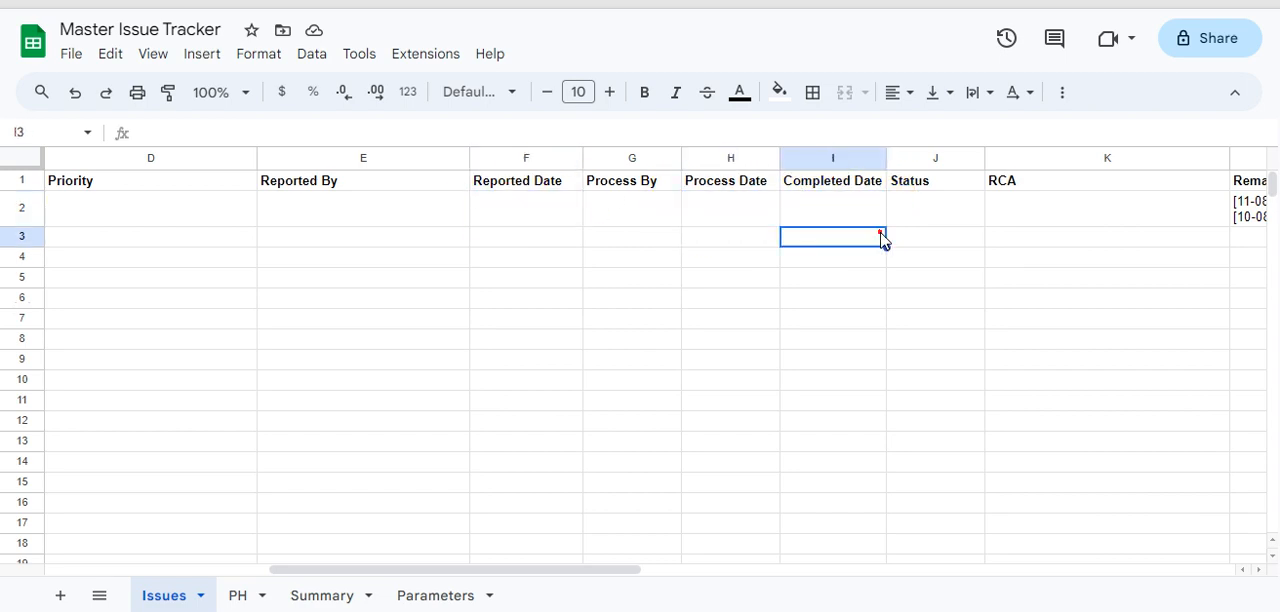
left_click(849, 212)
left_click(747, 199)
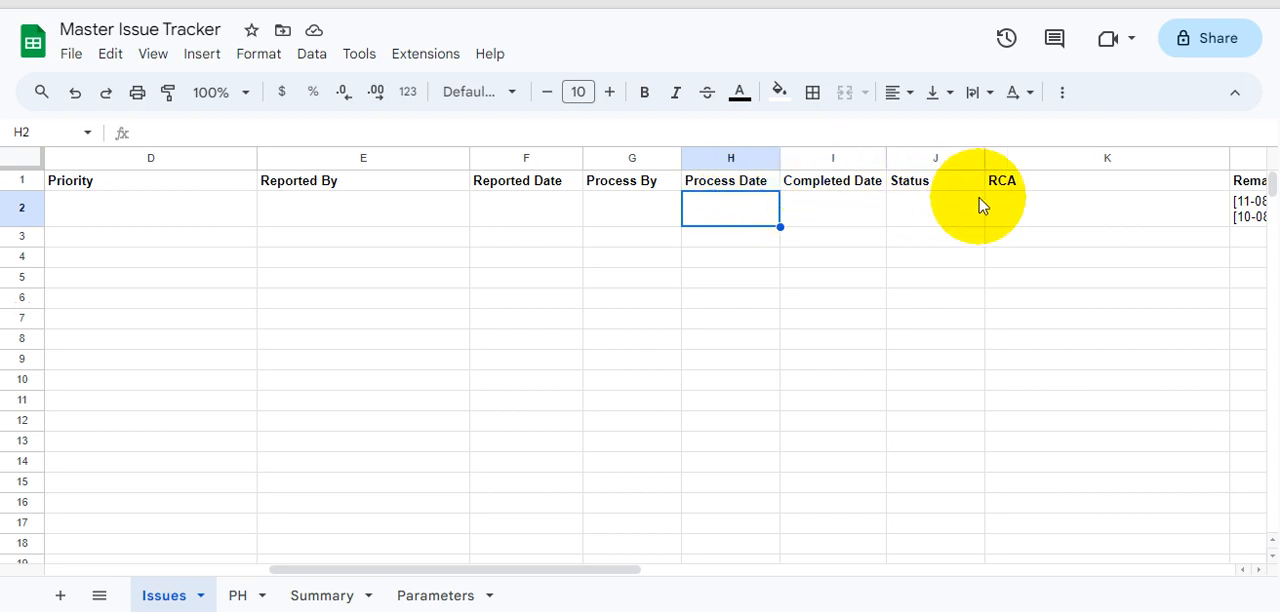
left_click(829, 212)
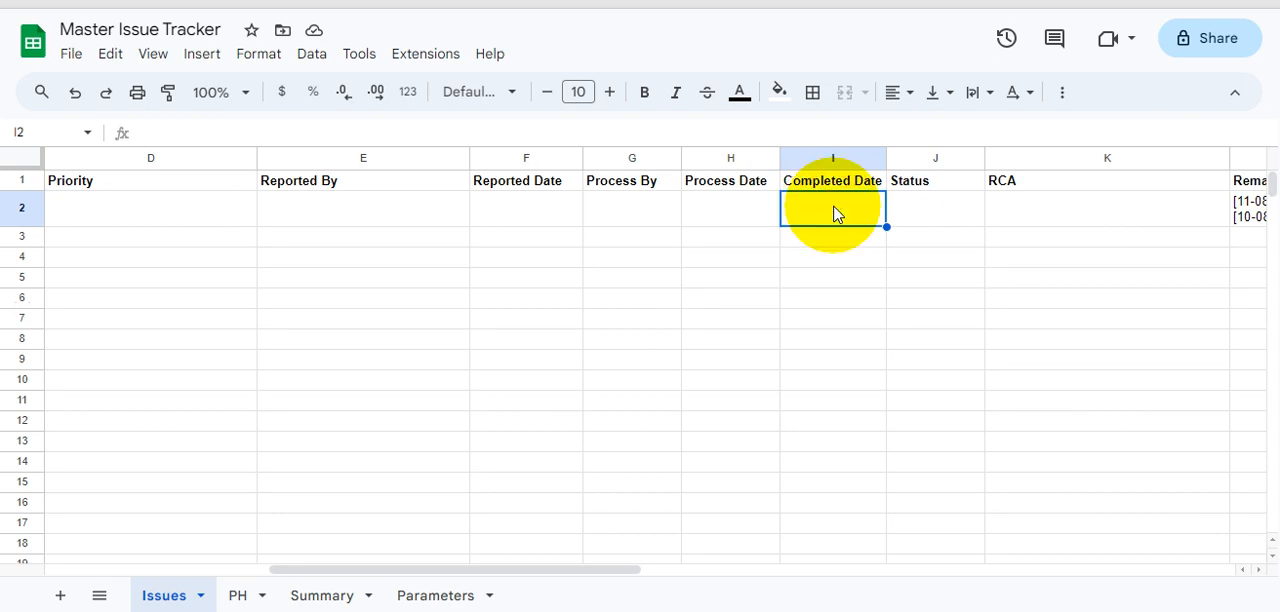
left_click(528, 212)
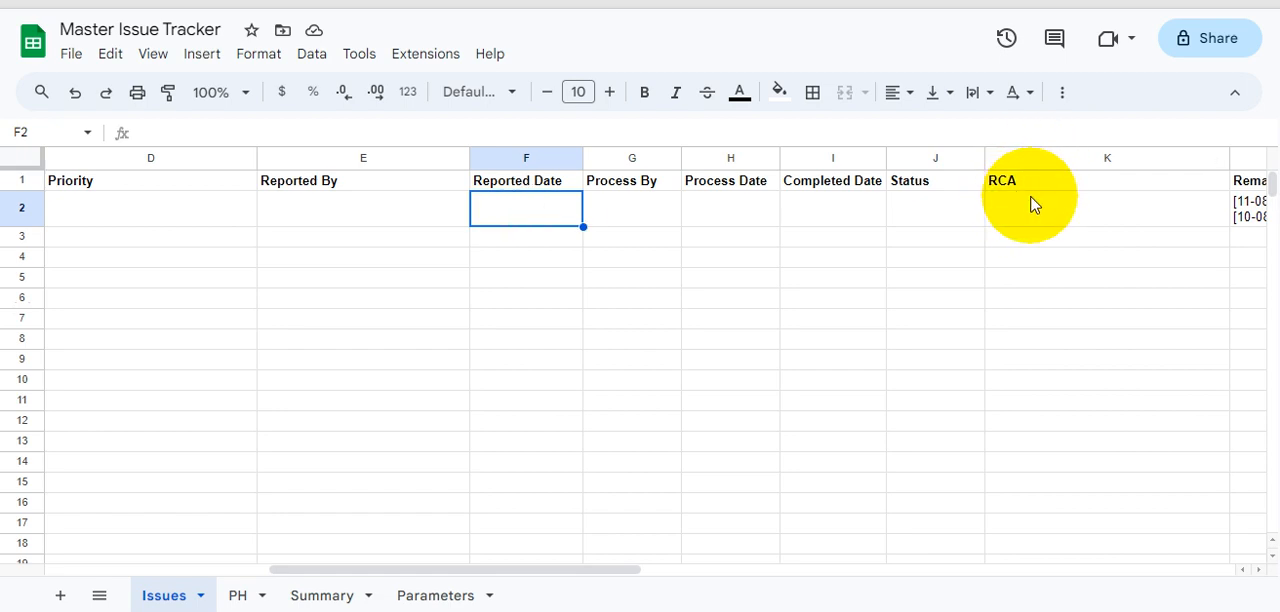
- Review the Status and RCA columns of the Issues sheet in relation to the Reported By field
left_click(1008, 209)
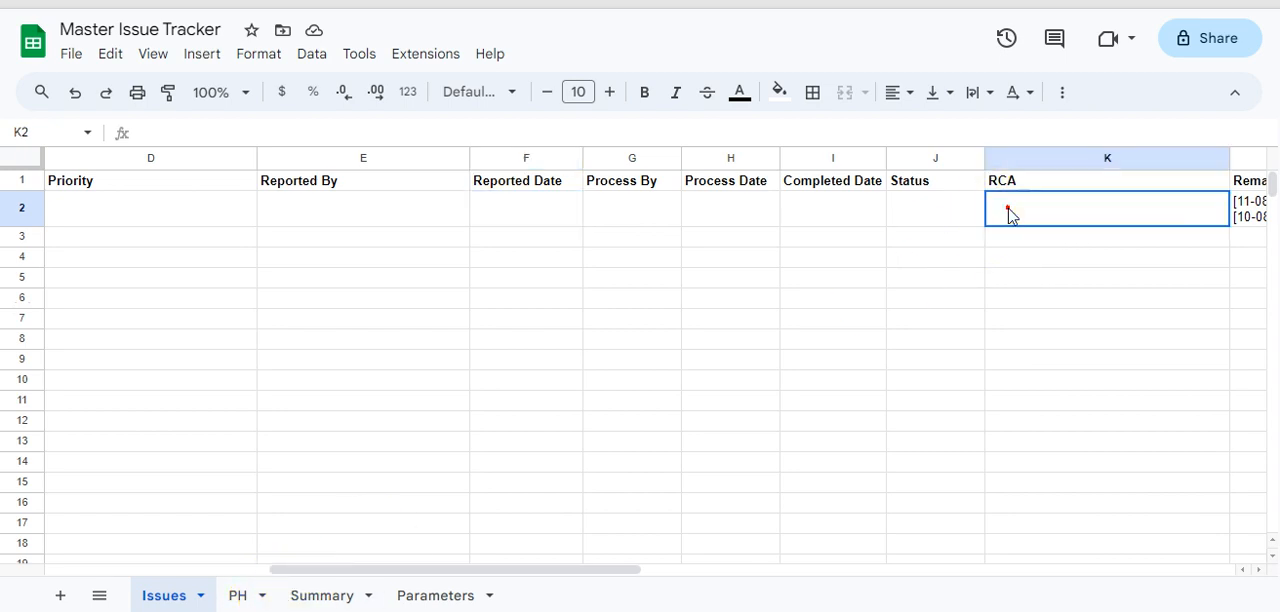
left_click(917, 207)
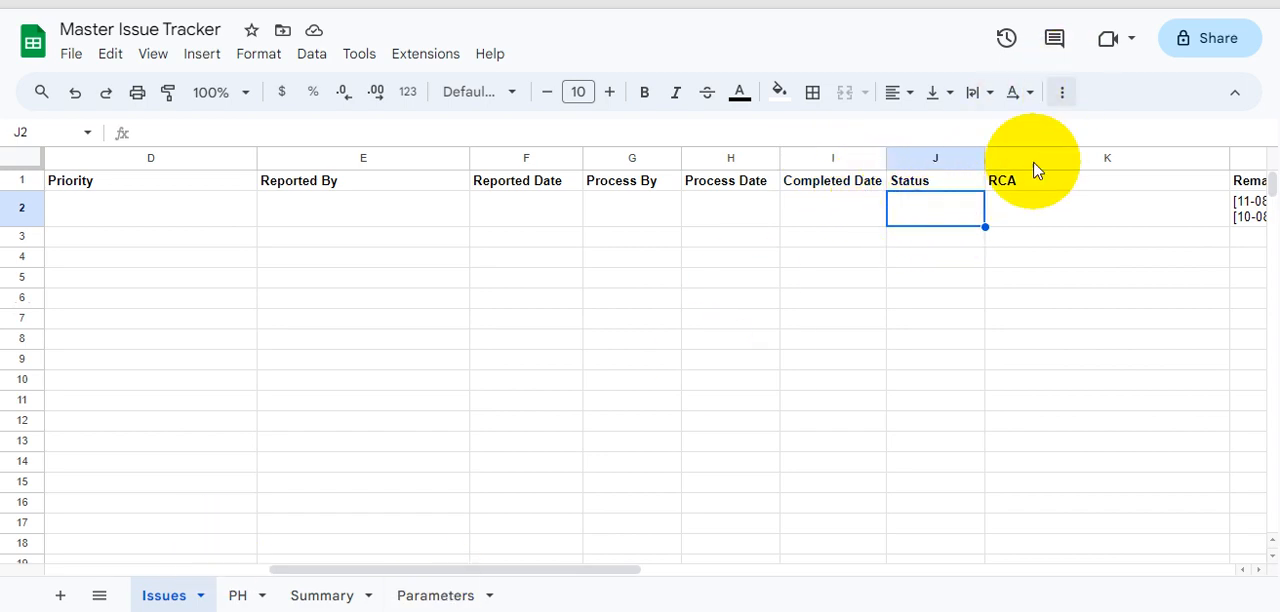
left_click(1049, 212)
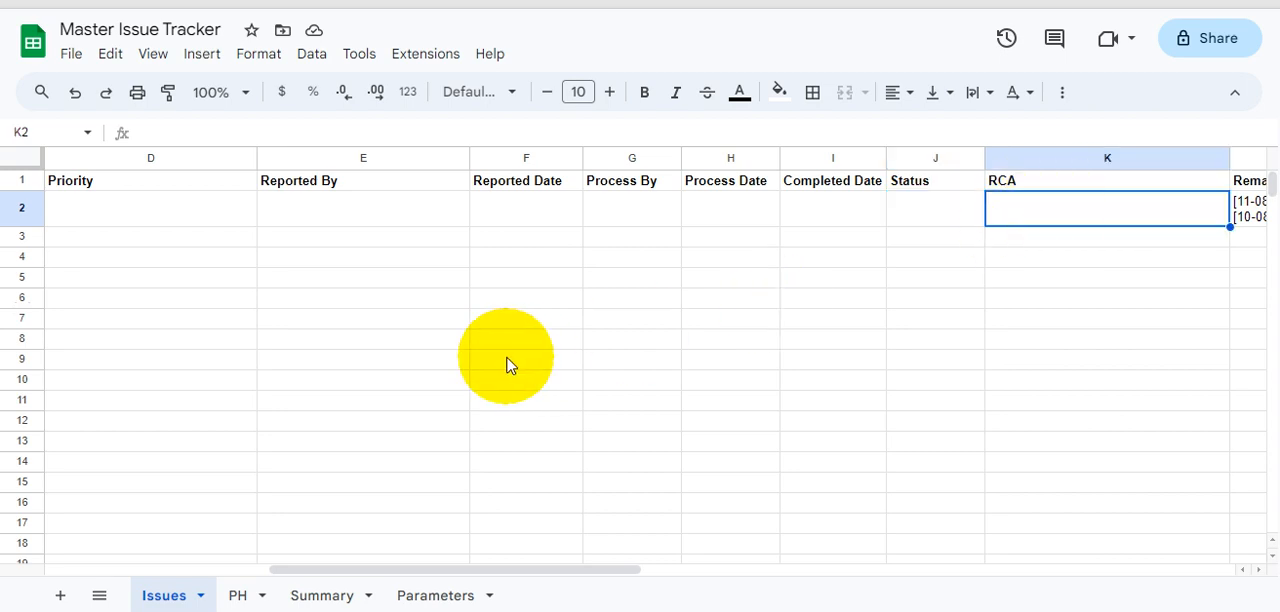
left_click(314, 208)
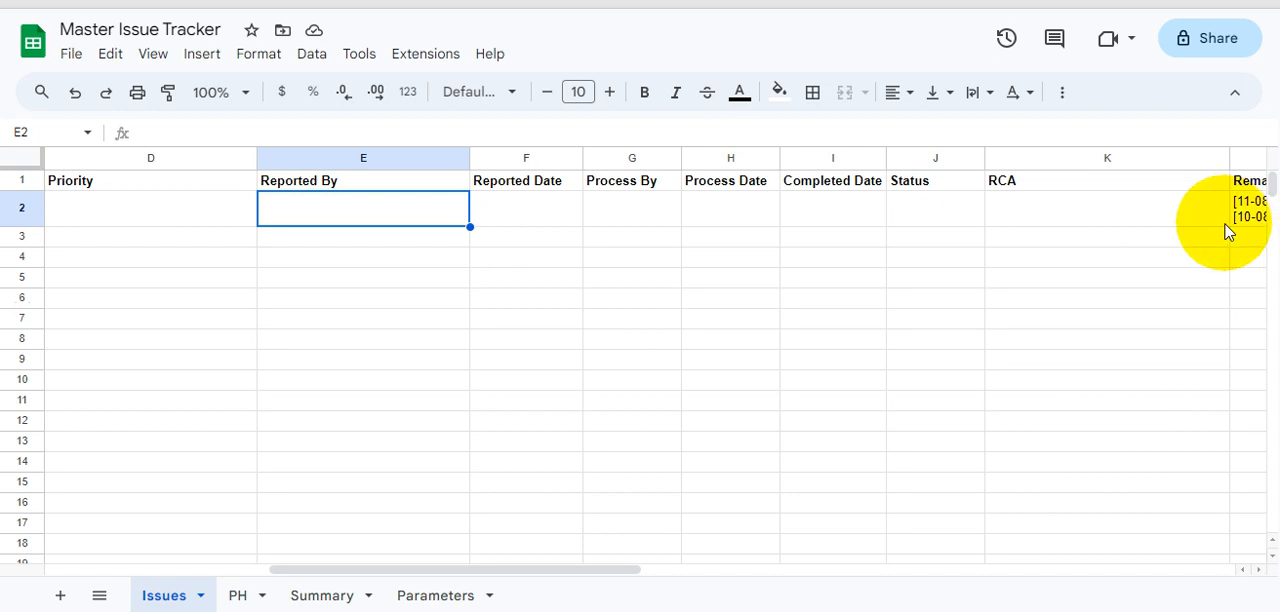
left_click(1052, 214)
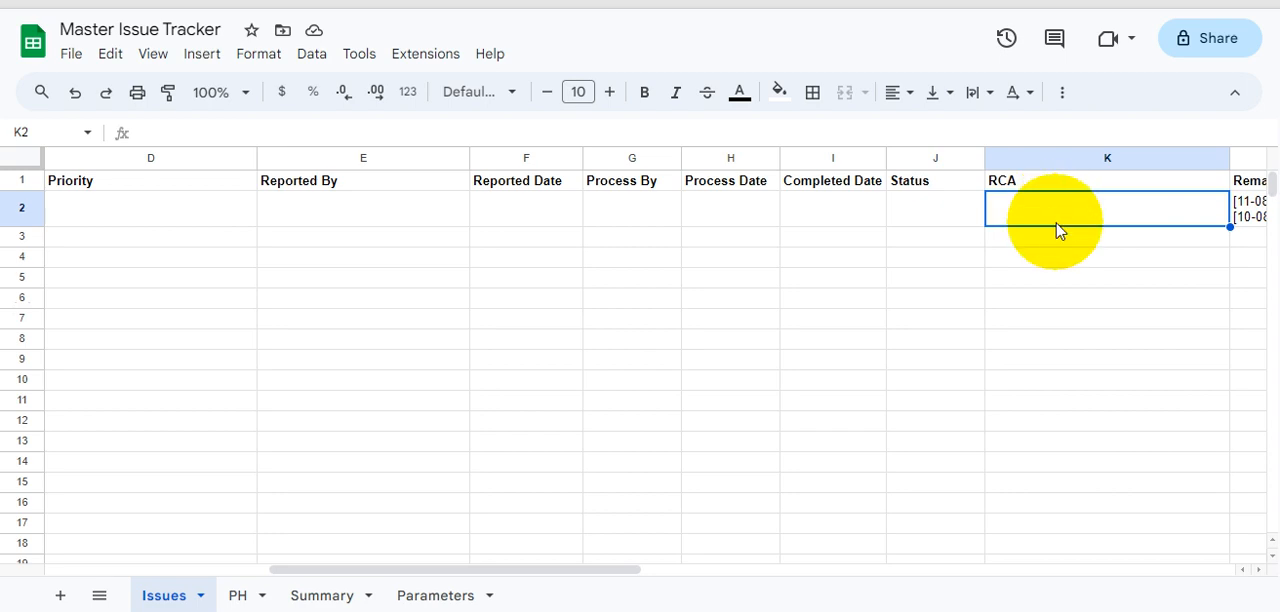
- Add a new first line reading [12-08-23] above the existing dated entries in Remarks cell L2
key("Tab")
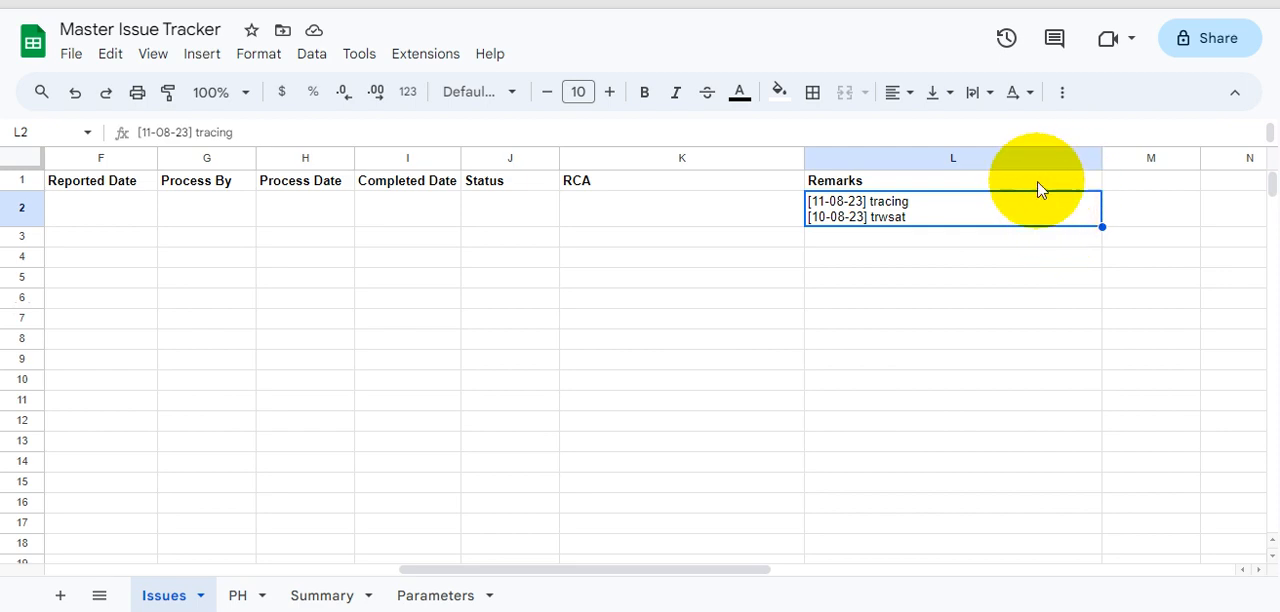
left_click(928, 211)
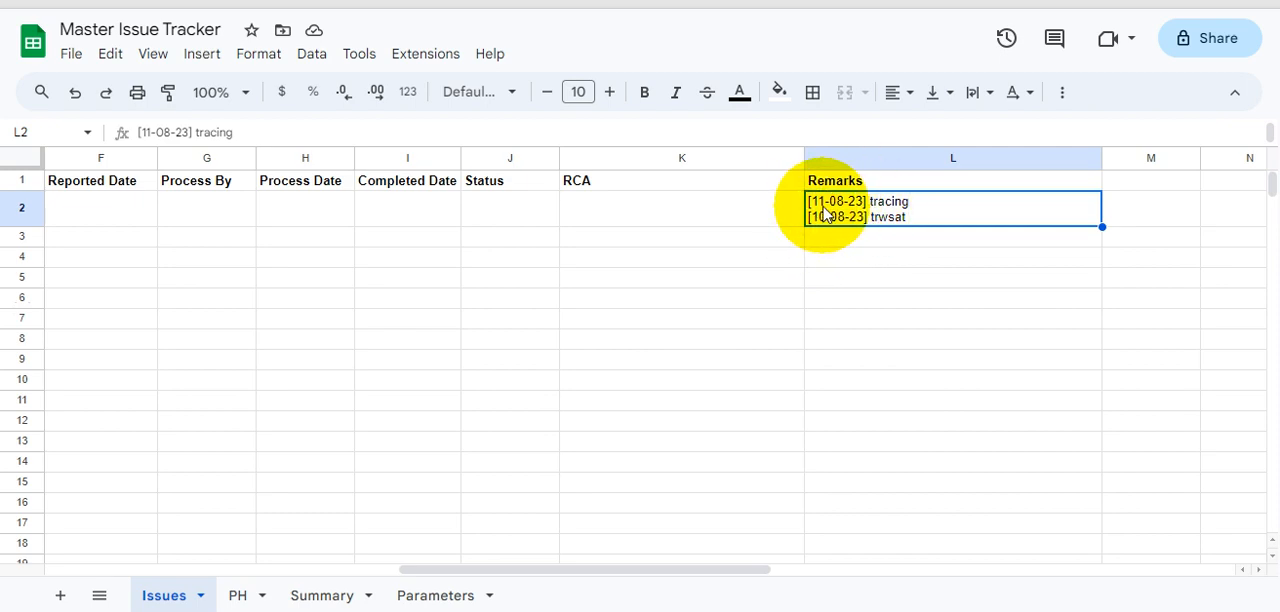
double_click(926, 201)
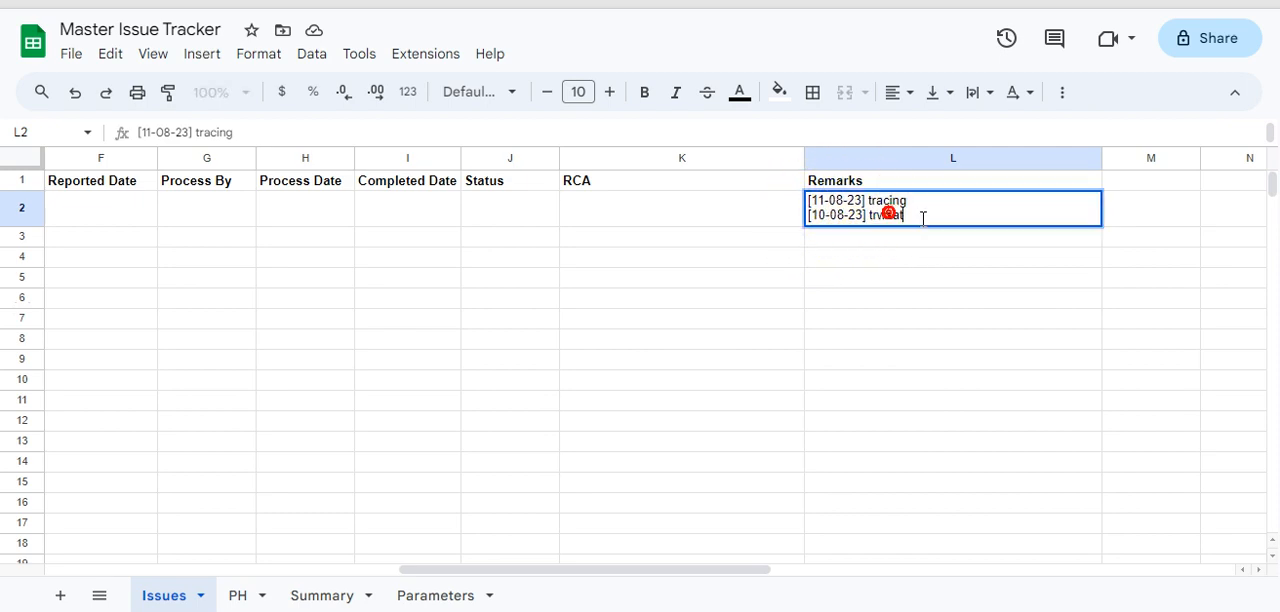
key("Home")
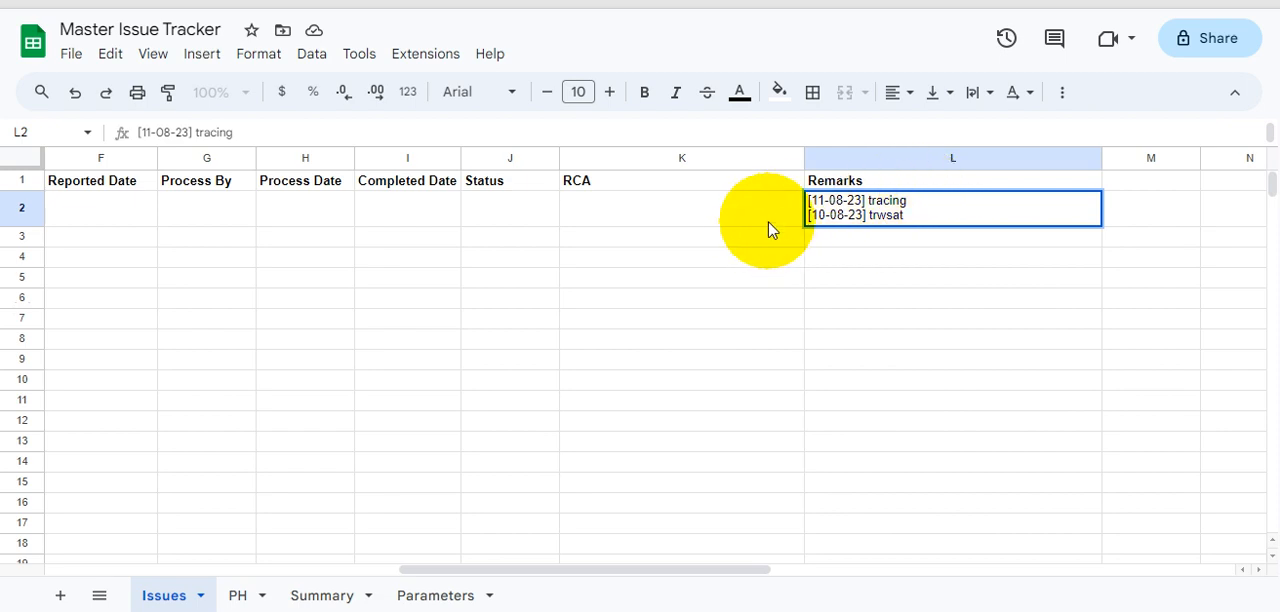
left_click(858, 283)
double_click(810, 200)
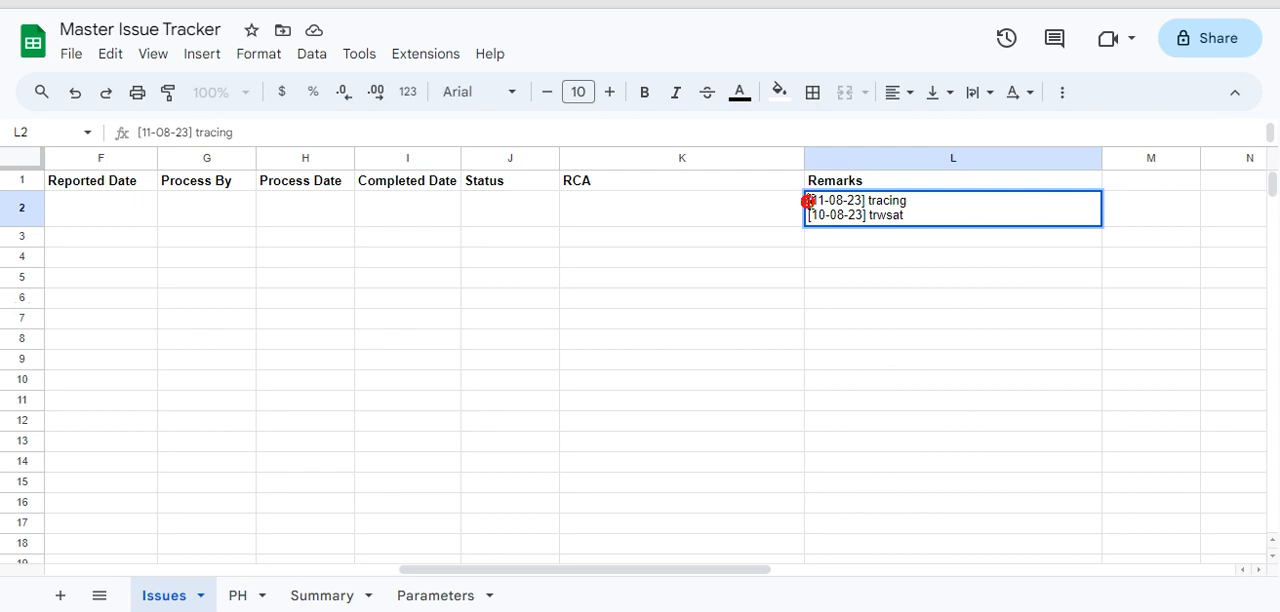
key("alt+Return")
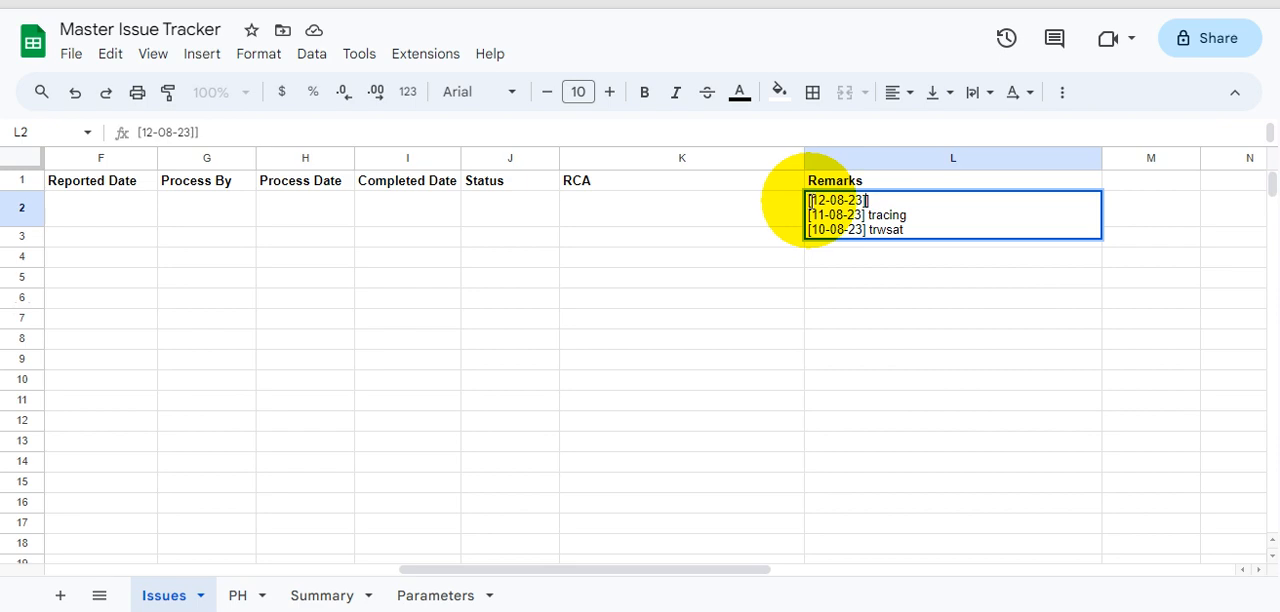
key("Return")
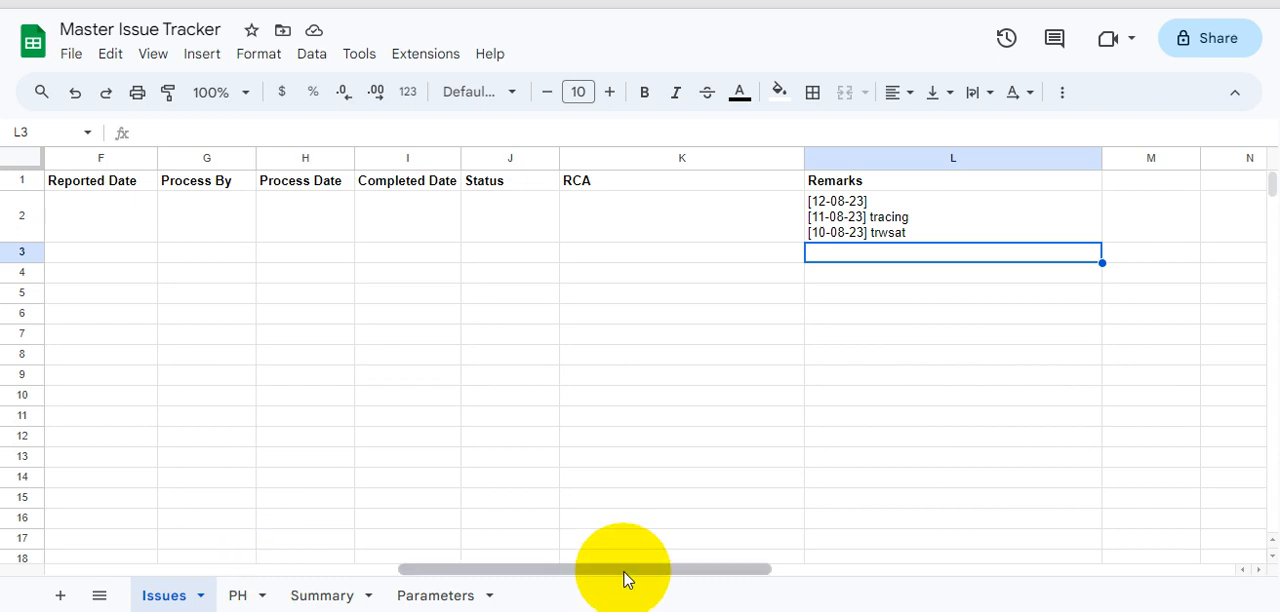
- Revisit the Issue Type column, look at the Parameters and PH sheets, and return to the Issues sheet
left_click_drag(623, 578, 49, 516)
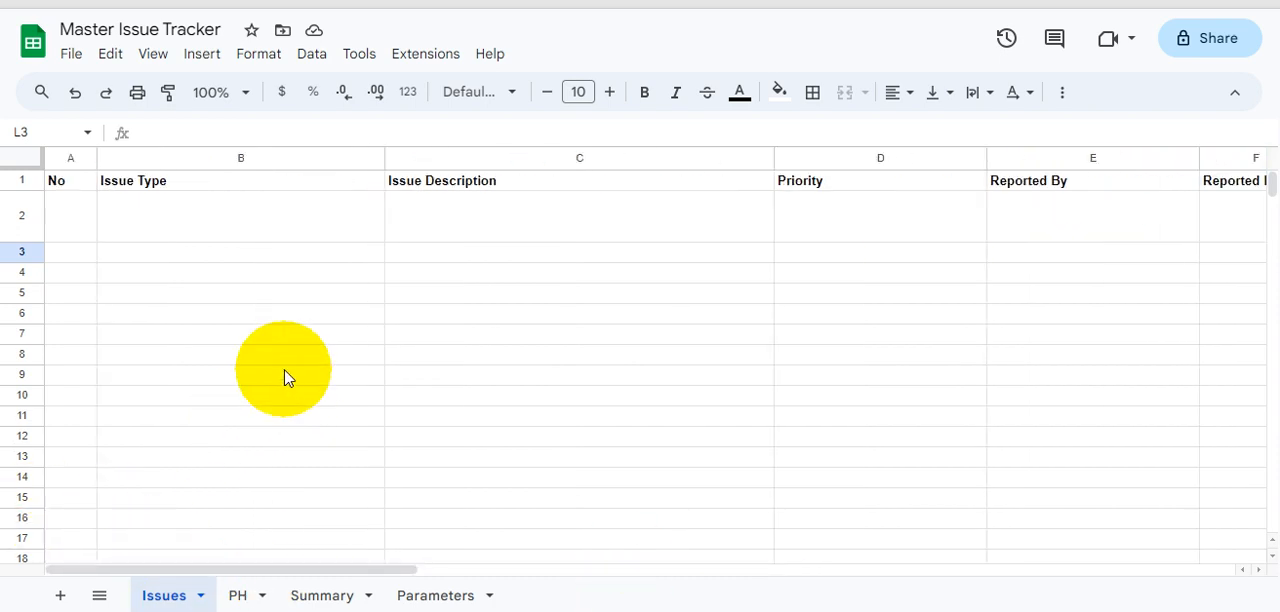
left_click(121, 199)
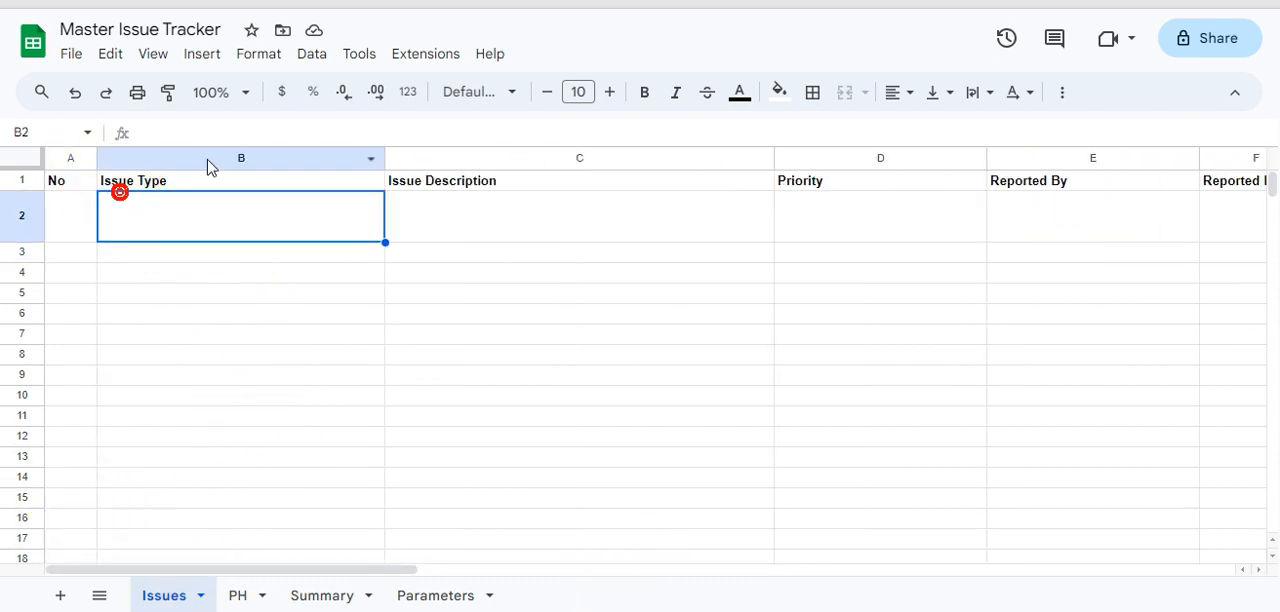
left_click(445, 598)
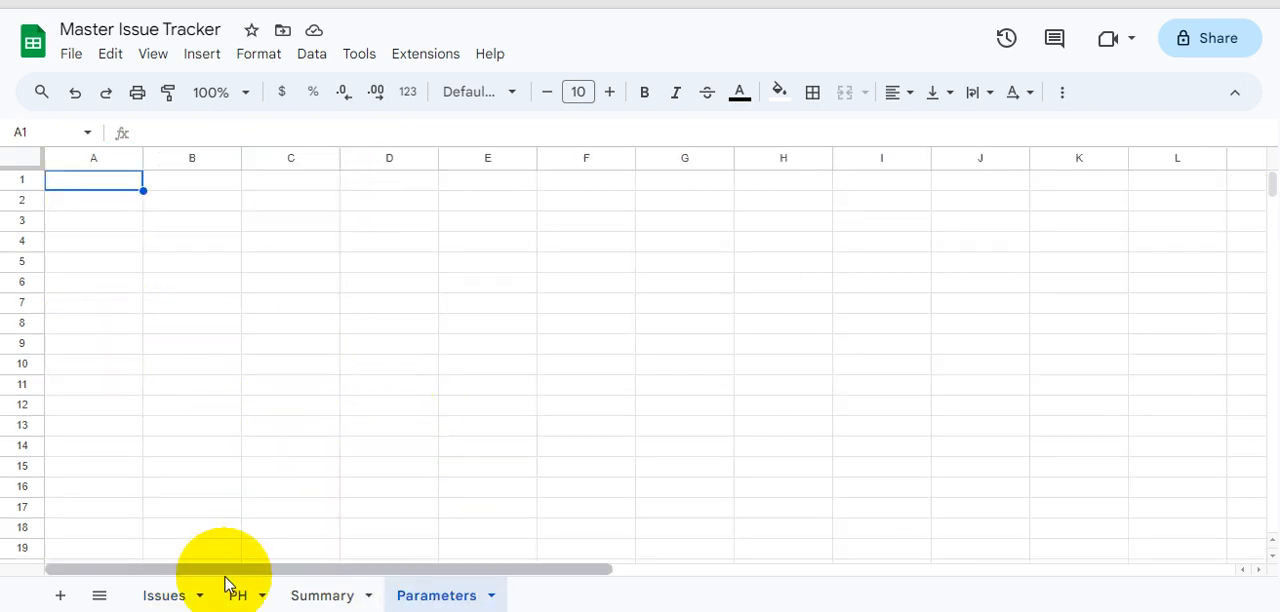
left_click(245, 597)
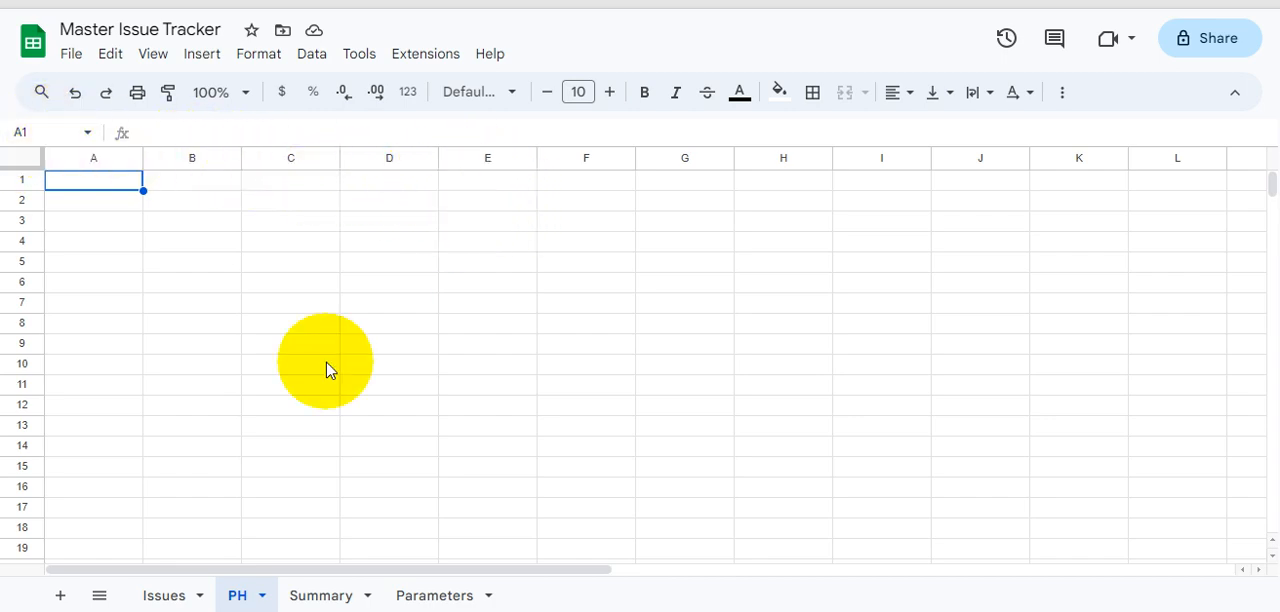
left_click(163, 595)
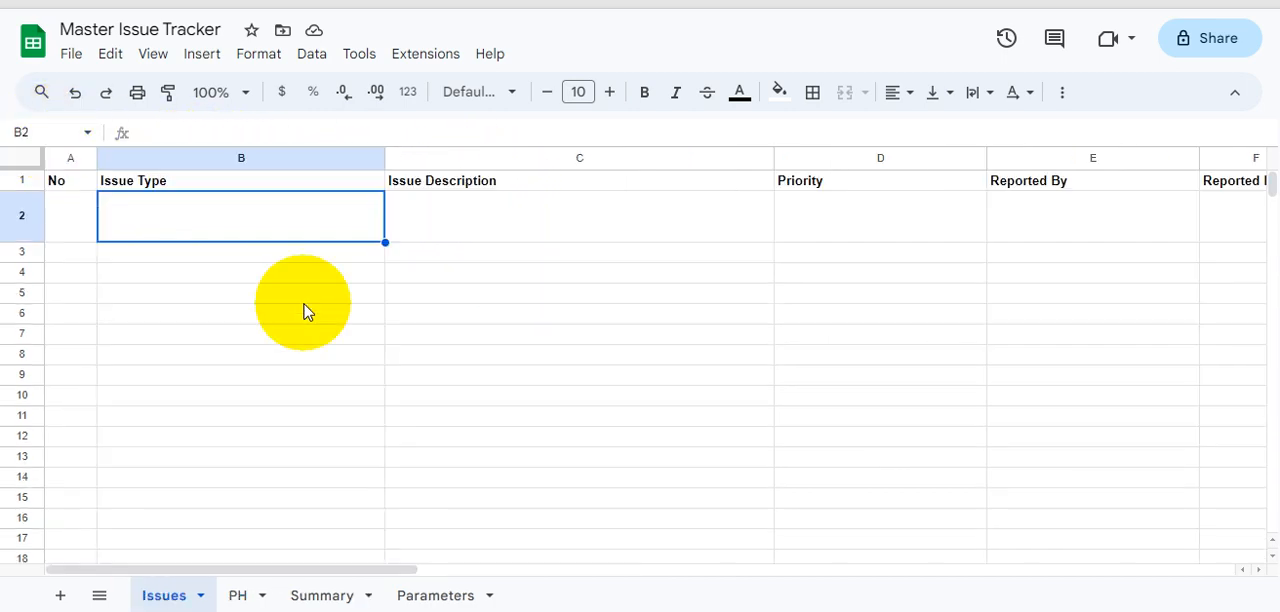